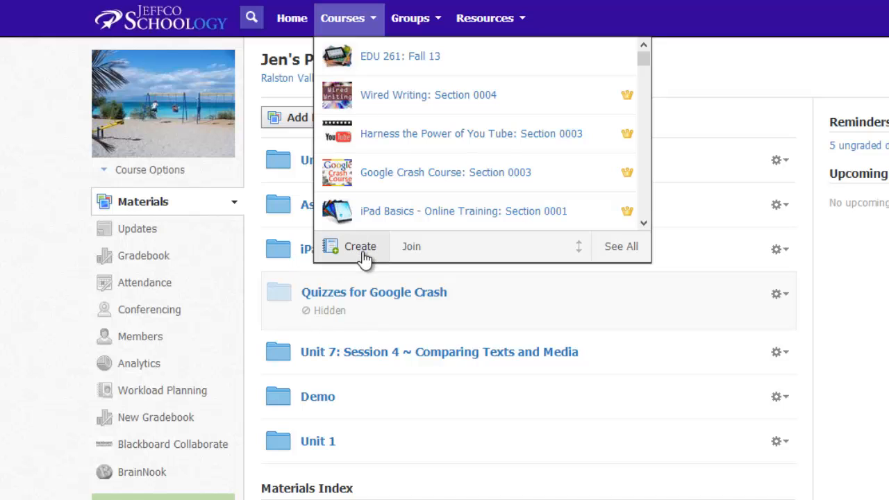
left_click(743, 57)
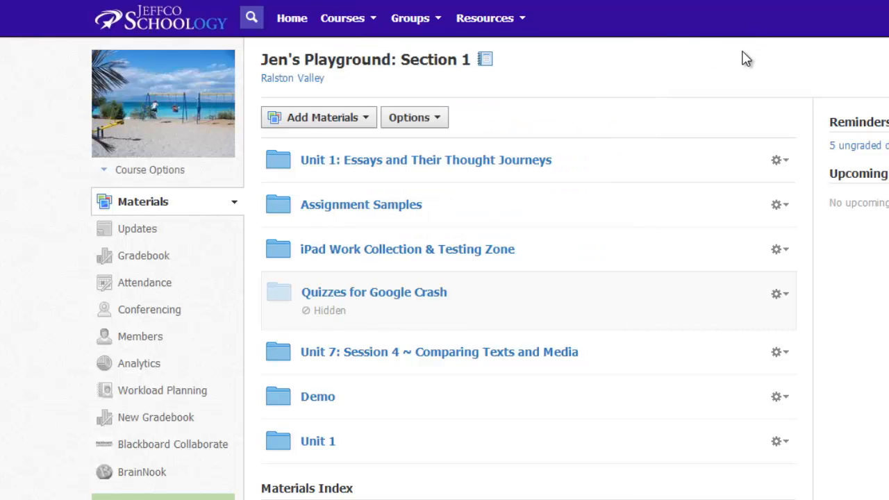
left_click(323, 132)
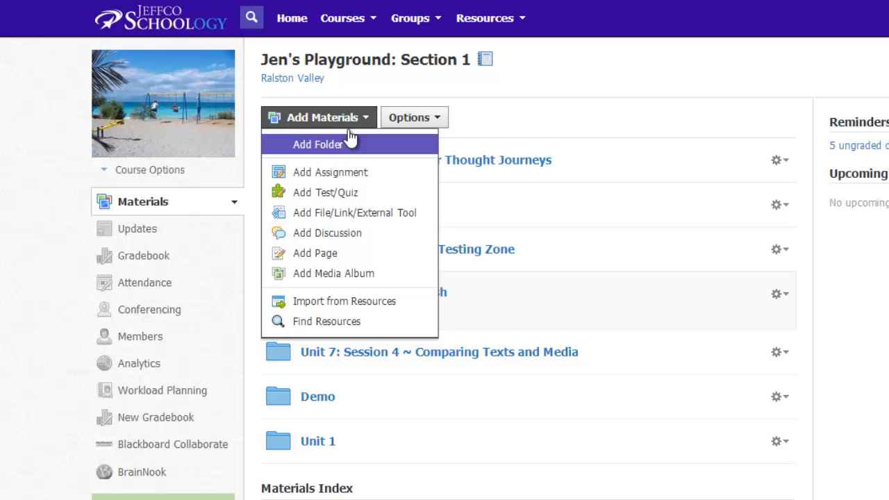
left_click(562, 210)
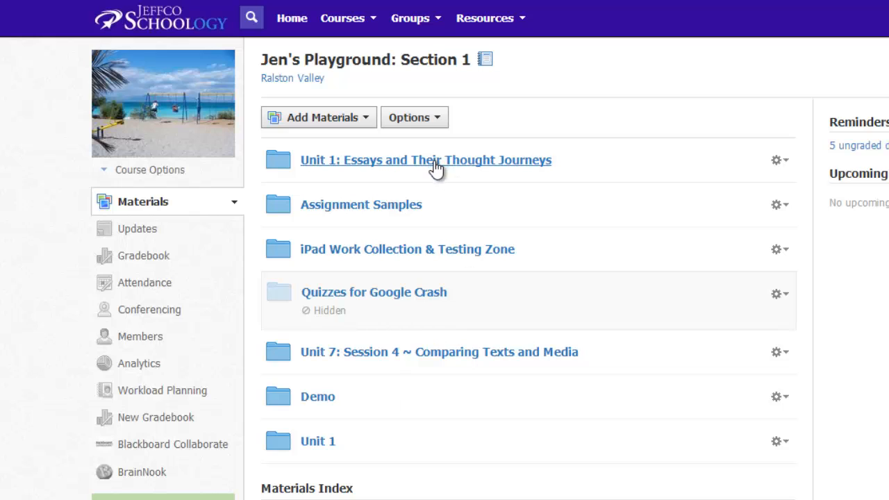
- Open the iPad Work Collection & Testing Zone folder and look through its materials
left_click(389, 251)
scroll(444, 288, "down", 2)
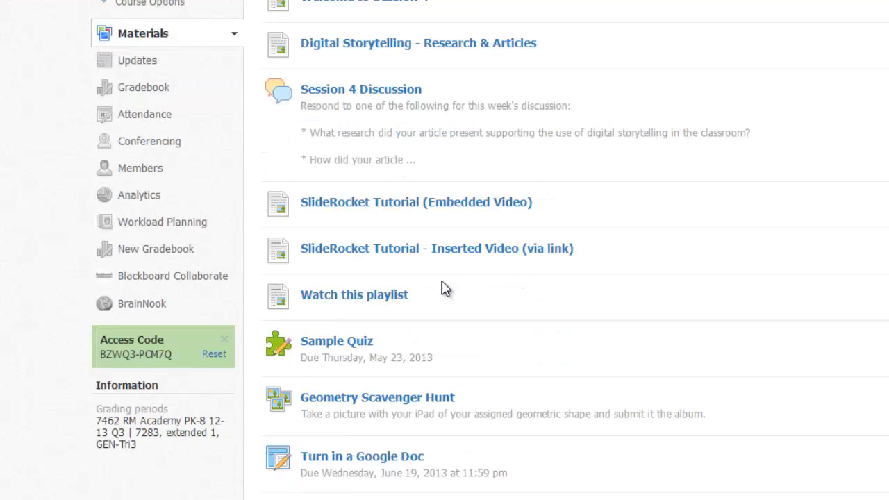
scroll(445, 289, "down", 2)
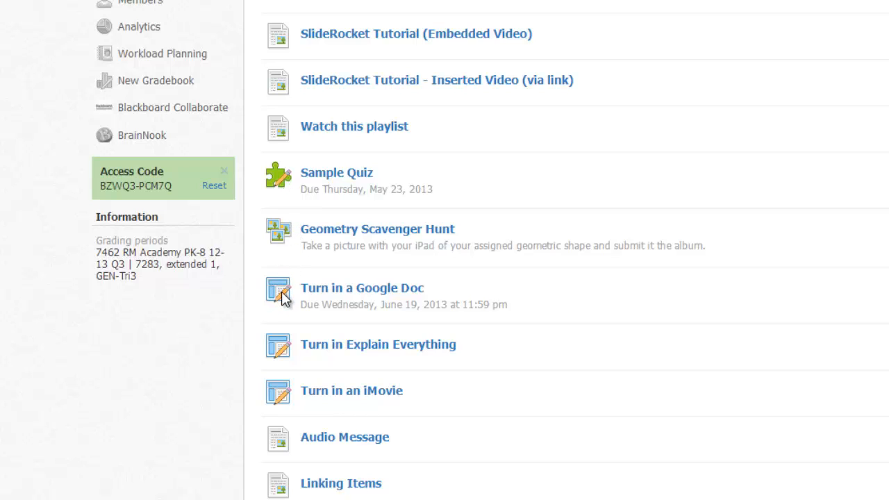
scroll(330, 264, "up", 2)
scroll(330, 263, "up", 5)
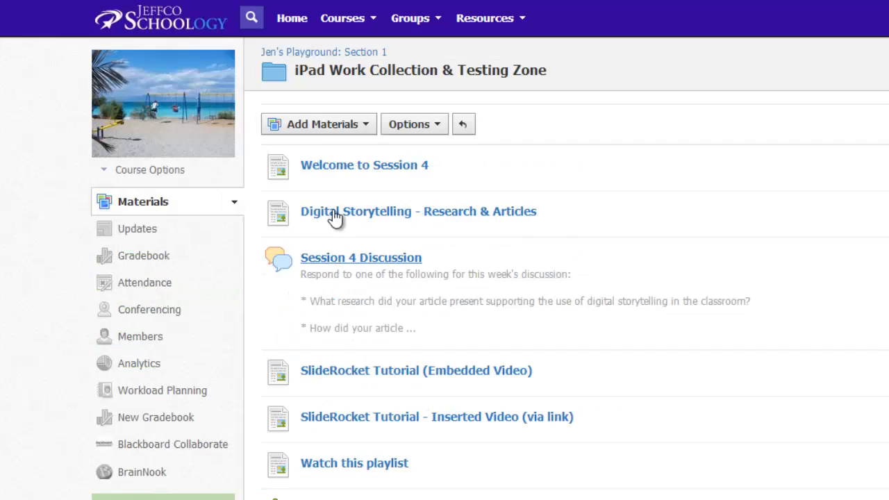
left_click(334, 132)
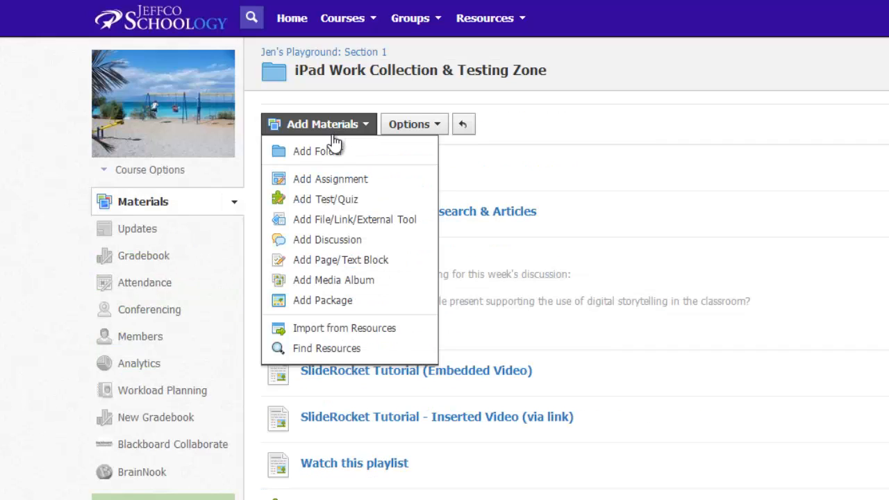
left_click(326, 179)
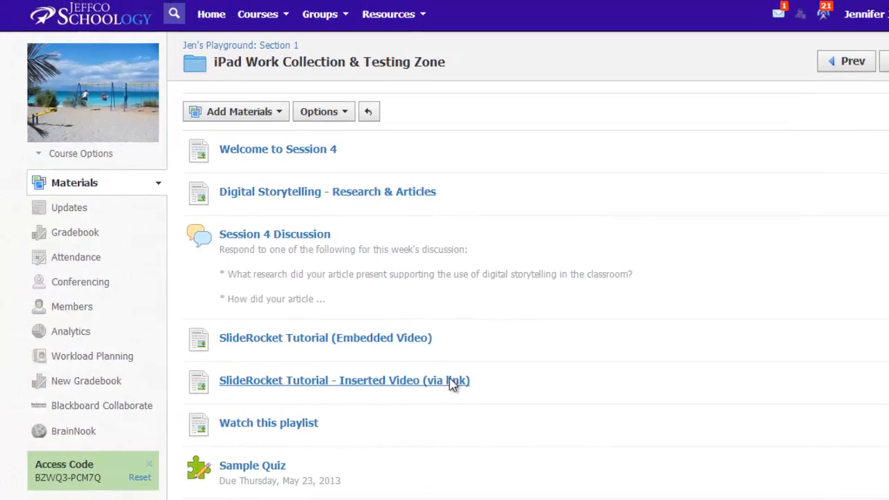
- Open the Turn in a Google Doc assignment for editing
scroll(451, 384, "down", 3)
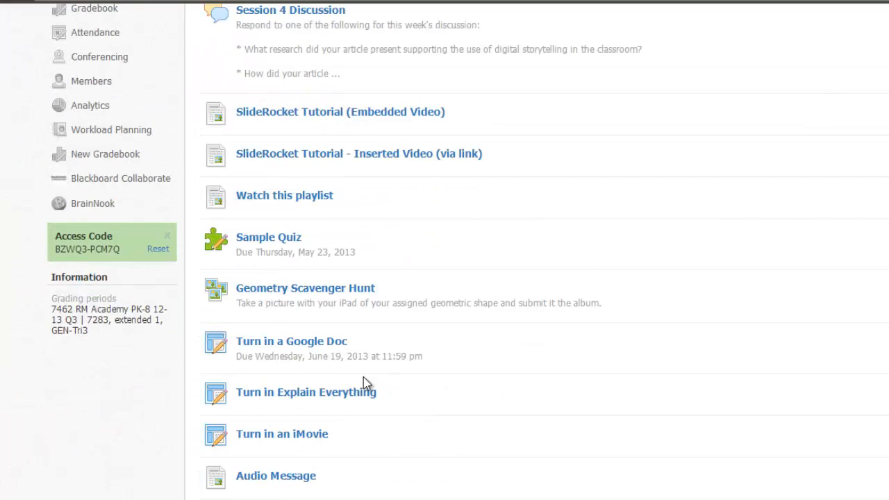
left_click(332, 347)
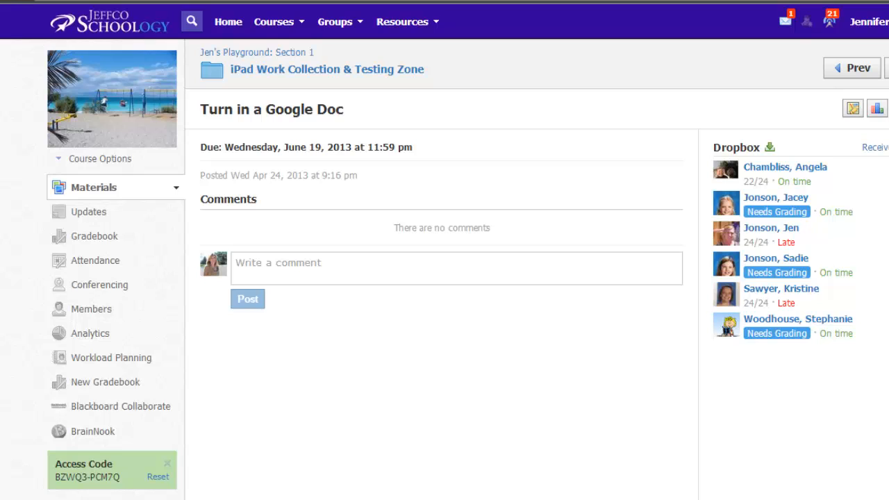
left_click(887, 109)
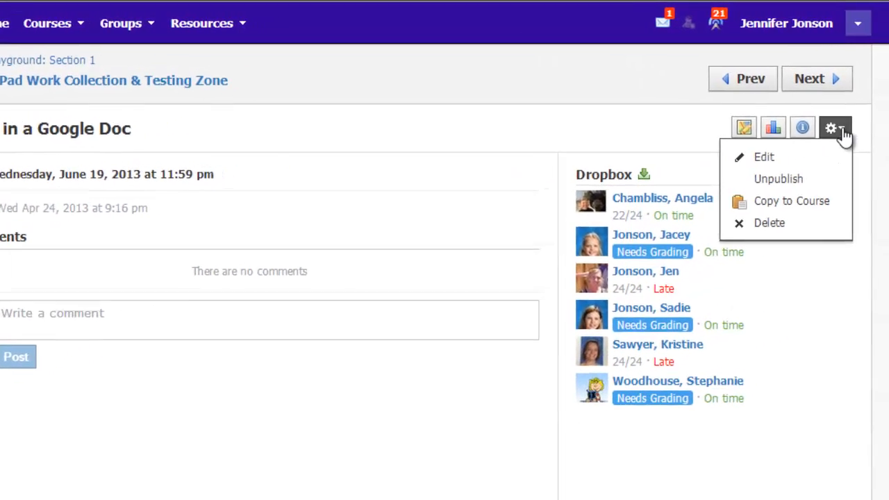
left_click(806, 157)
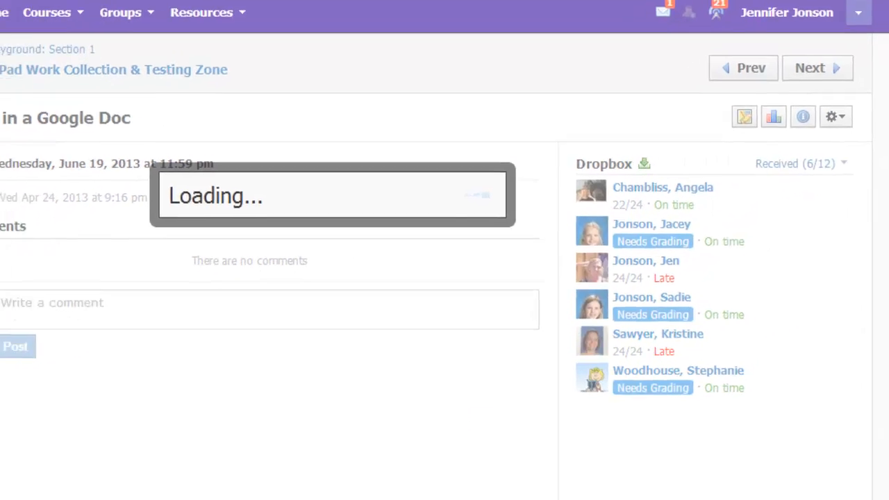
- Grade the assignment with the Journal Rubric, disable its comments and save the changes
scroll(746, 257, "down", 1)
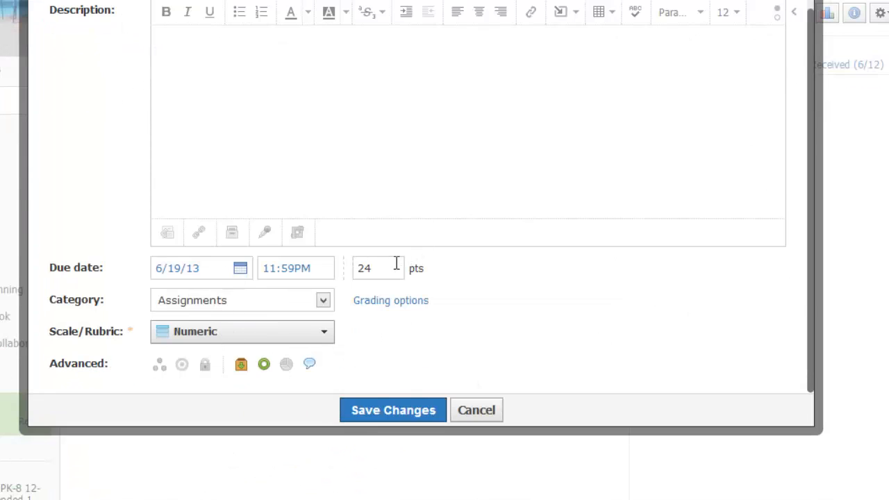
left_click(324, 335)
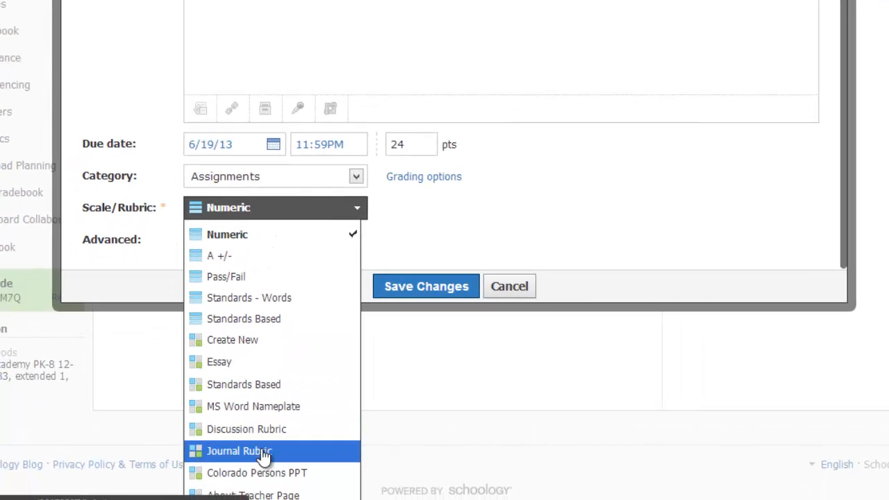
left_click(262, 452)
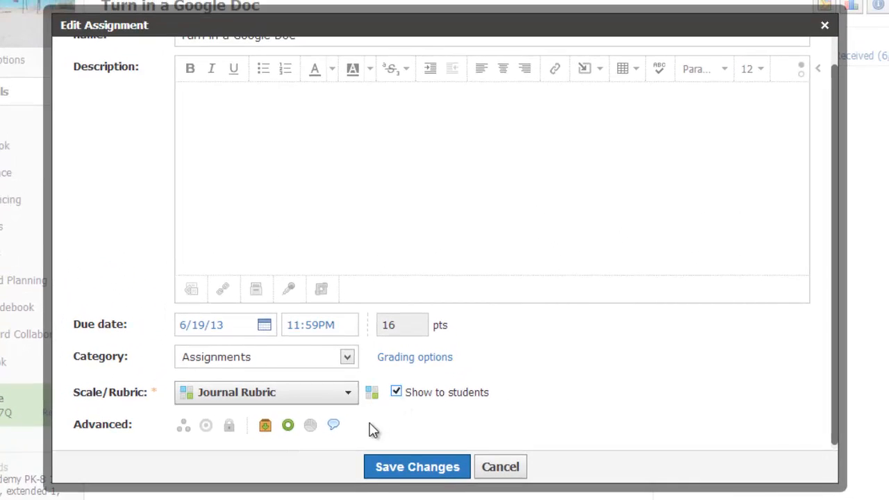
left_click(334, 426)
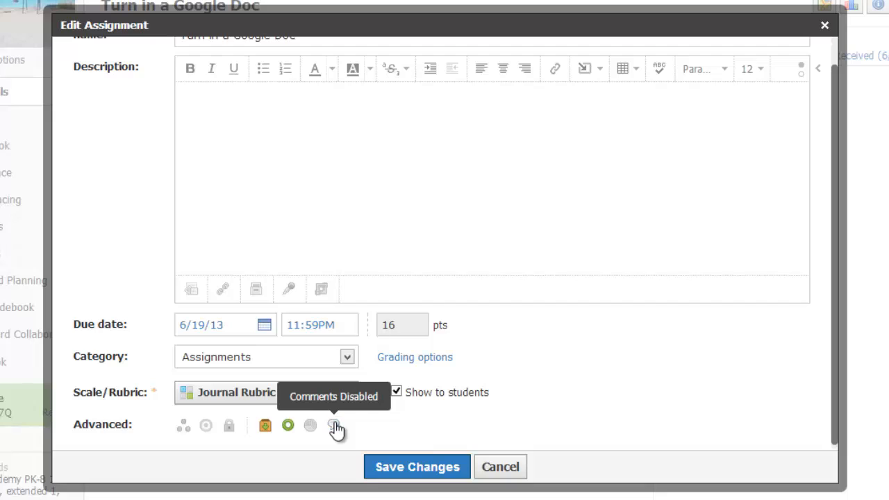
left_click(391, 473)
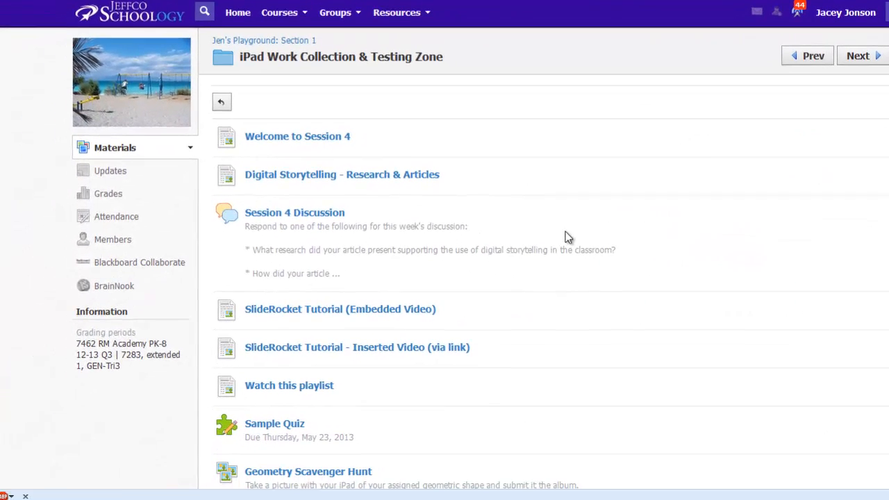
- Open the Turn in a Google Doc assignment from the student account
scroll(388, 444, "down", 3)
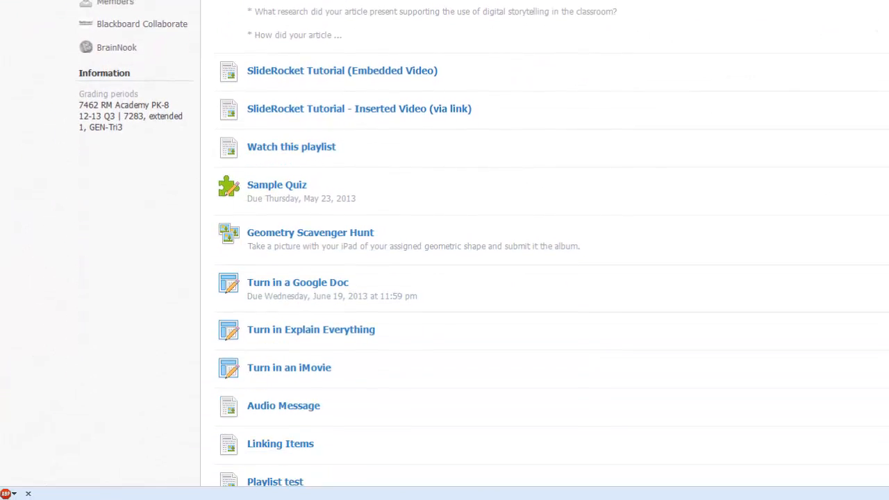
left_click(278, 278)
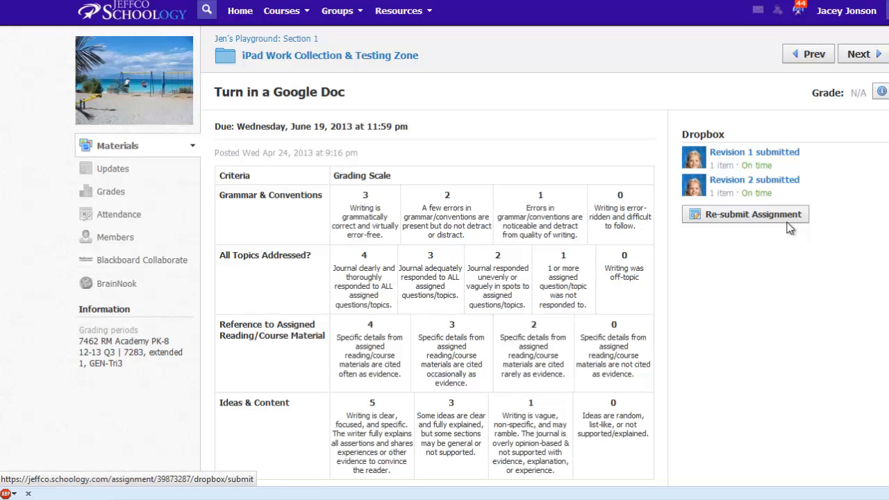
- Start re-submitting the assignment, view the option for creating a text submission, and select Mentos Experiment from the Google Docs resources
left_click(762, 215)
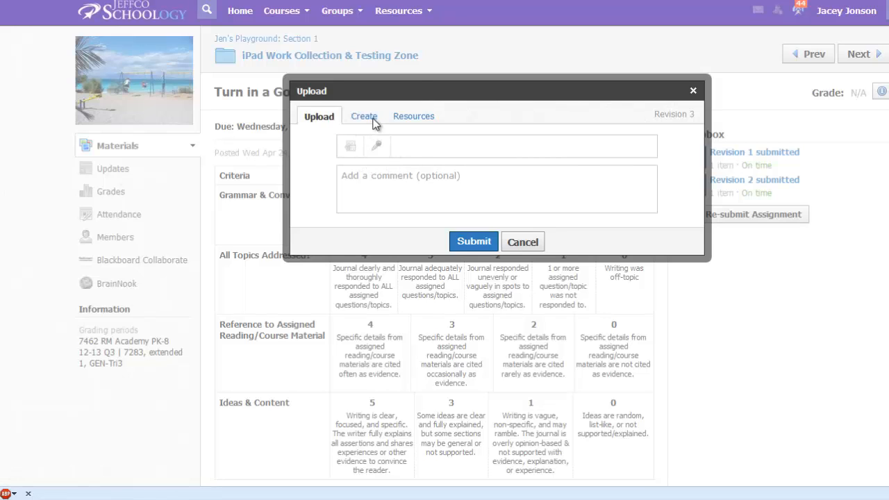
left_click(364, 117)
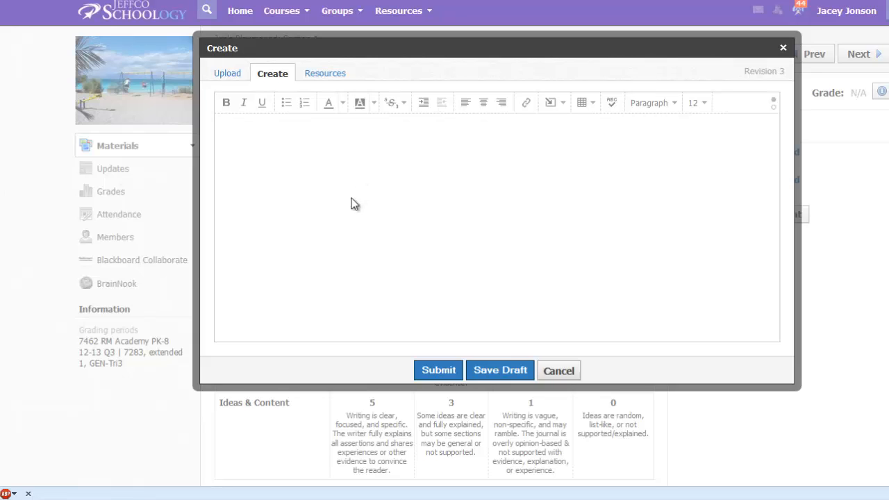
left_click(335, 80)
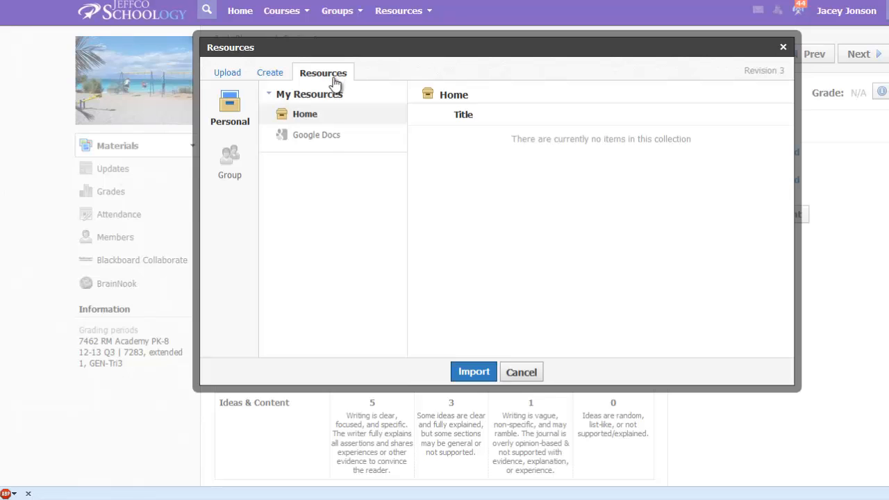
left_click(325, 138)
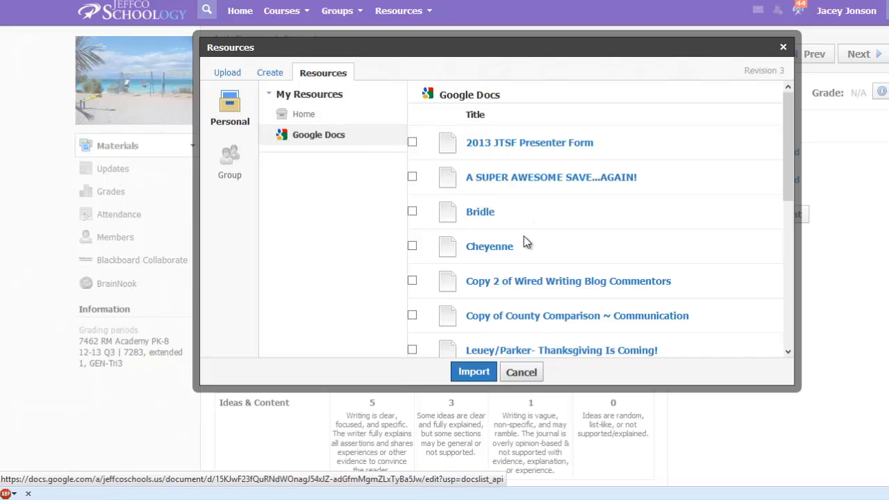
scroll(479, 243, "down", 3)
scroll(604, 252, "down", 2)
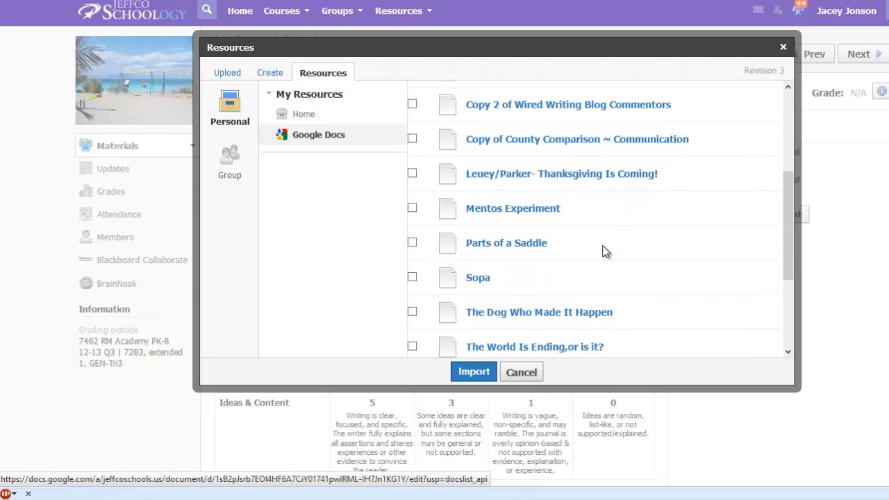
scroll(603, 251, "up", 2)
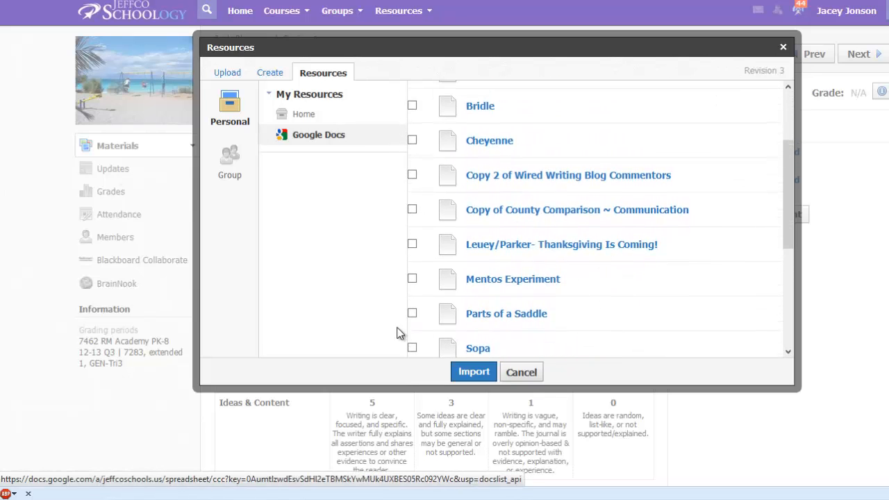
left_click(412, 279)
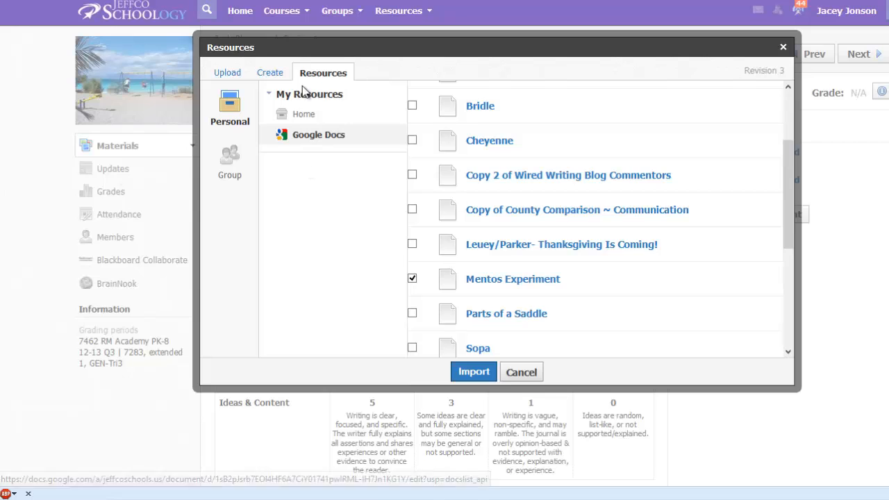
- Replace the Mentos Experiment selection with the Thanksgiving Is Coming! document, then cancel the re-submission
left_click(268, 74)
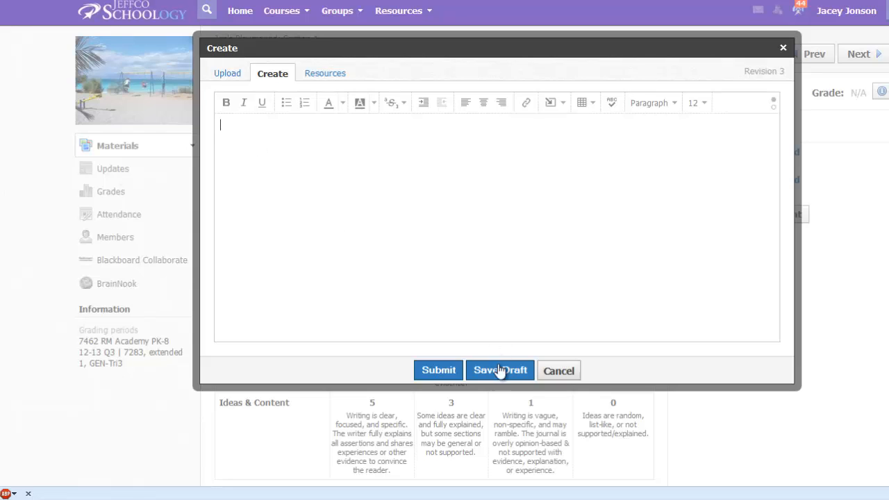
left_click(328, 75)
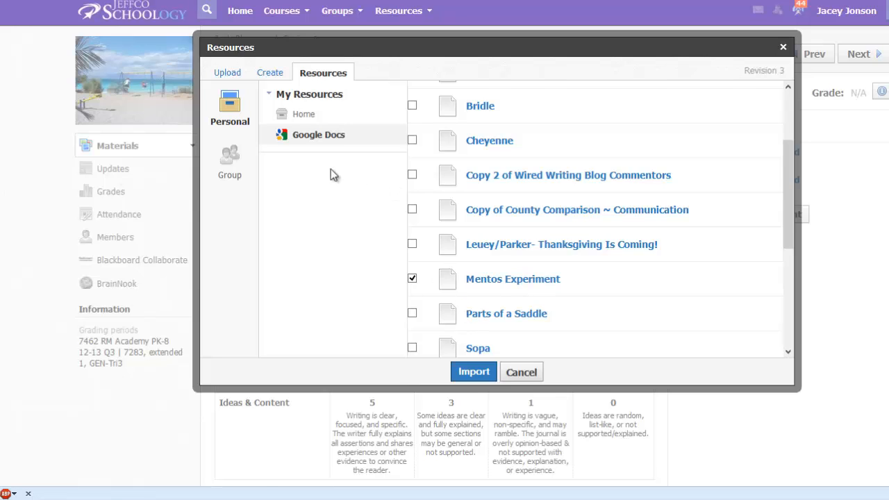
left_click(413, 278)
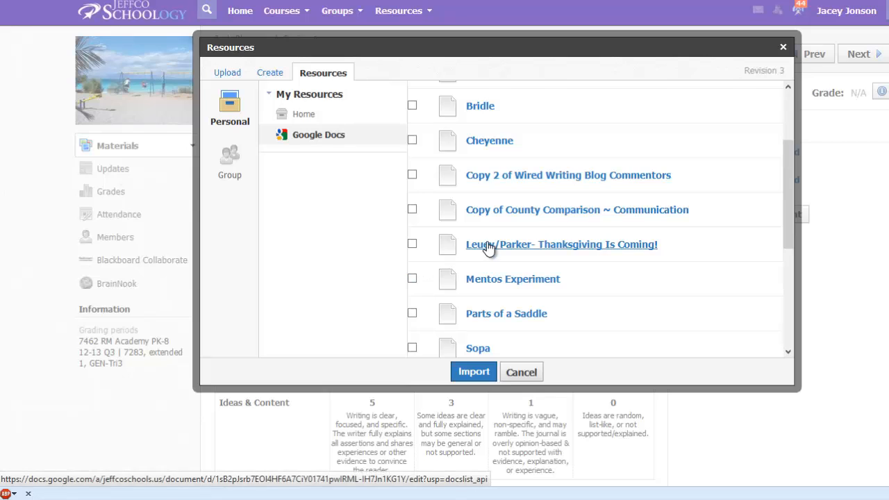
left_click(412, 244)
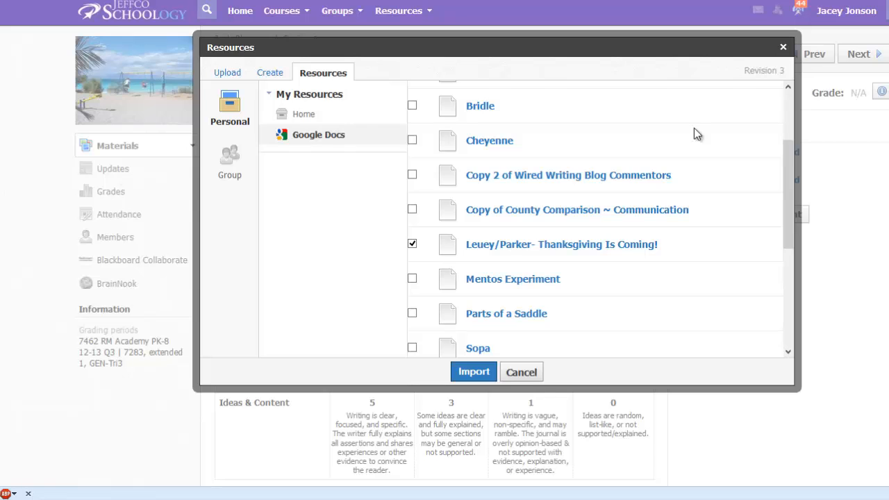
left_click(528, 374)
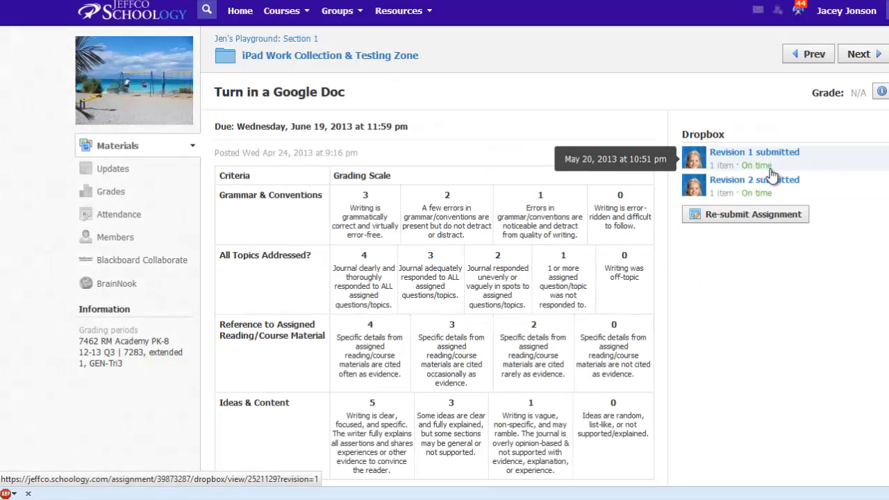
- From the teacher account, open the first submission that needs grading and highlight in yellow the passage from "not be chosen" to "dress up"
mouse_move(773, 199)
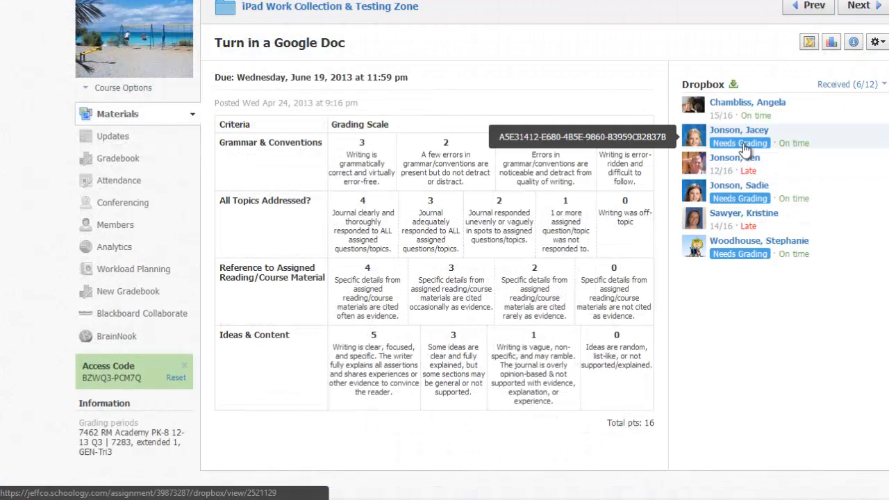
left_click(740, 141)
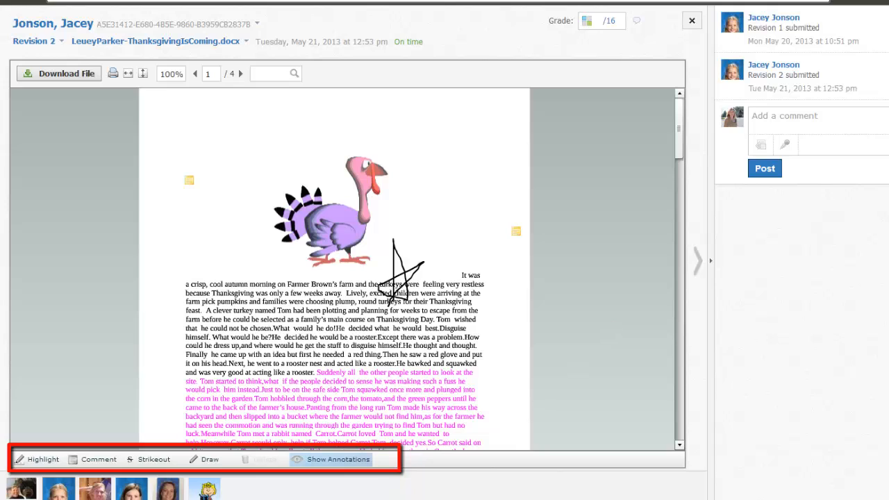
left_click(38, 459)
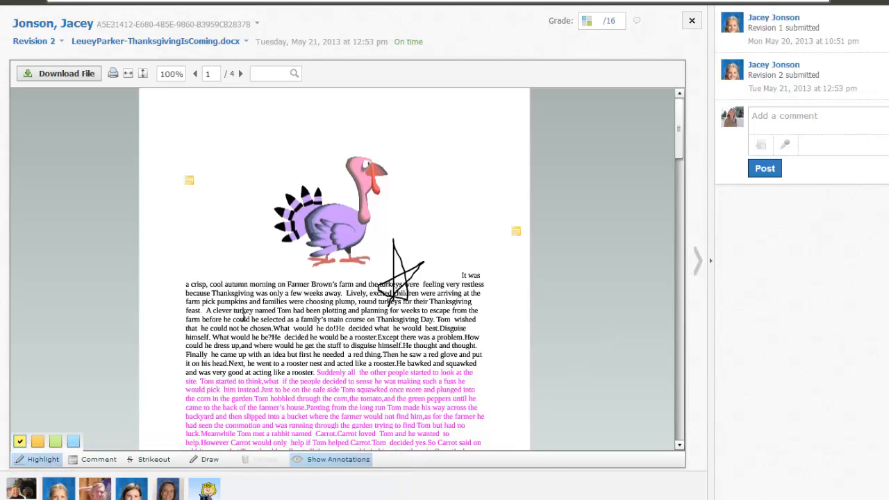
left_click_drag(229, 328, 242, 349)
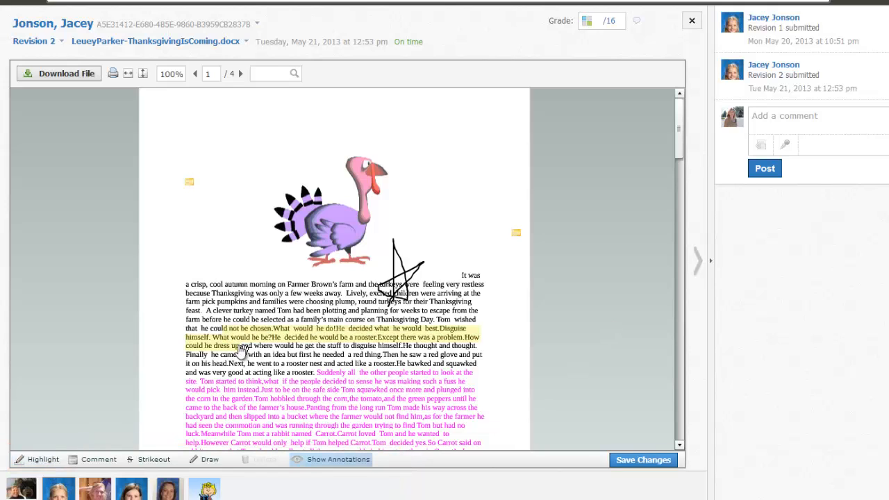
- Strike out the text from "he would be a rooster" to "dress up,and", and draw a small red star above the first paragraph
left_click(155, 460)
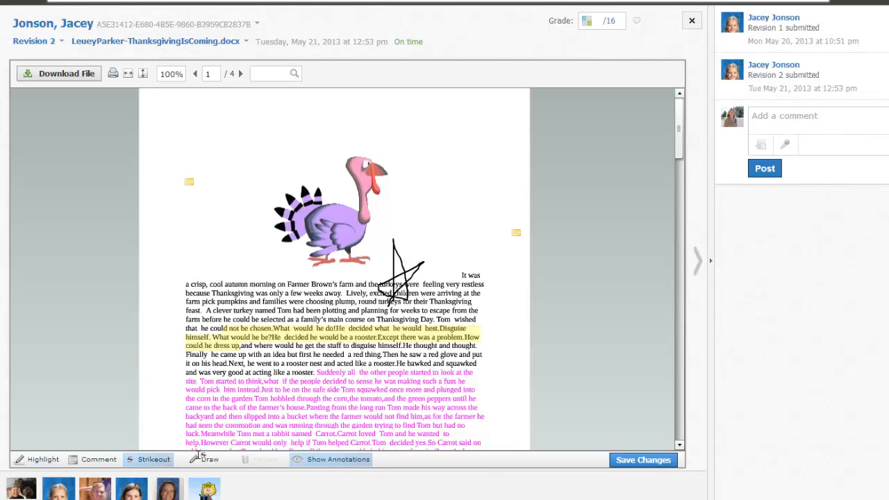
left_click_drag(261, 354, 299, 345)
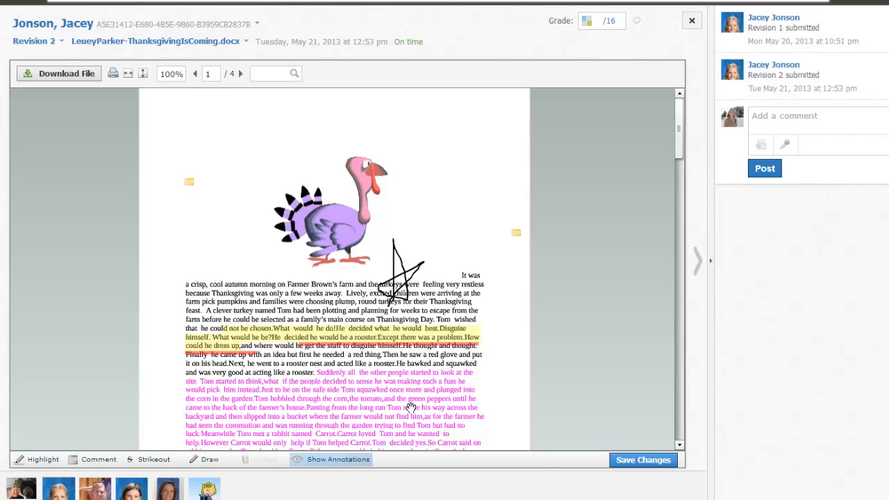
left_click(216, 459)
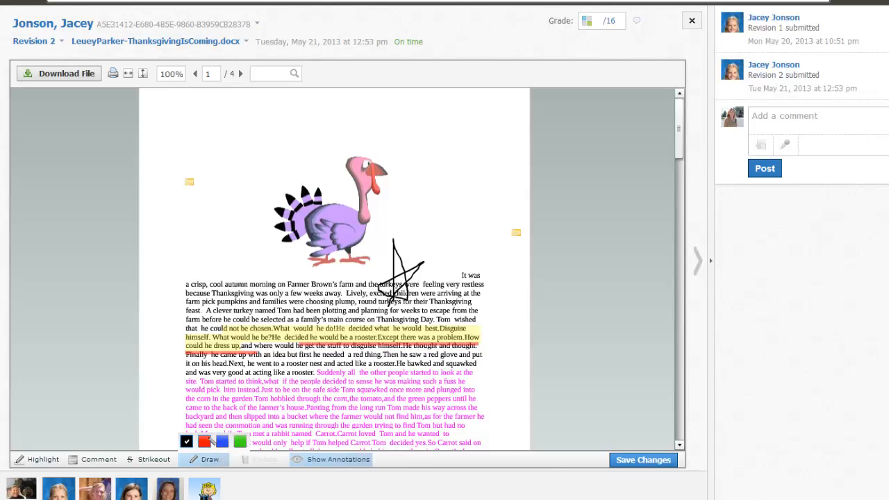
left_click(204, 441)
mouse_move(215, 243)
left_mouse_down()
mouse_move(226, 272)
mouse_move(228, 254)
mouse_move(222, 272)
left_mouse_up()
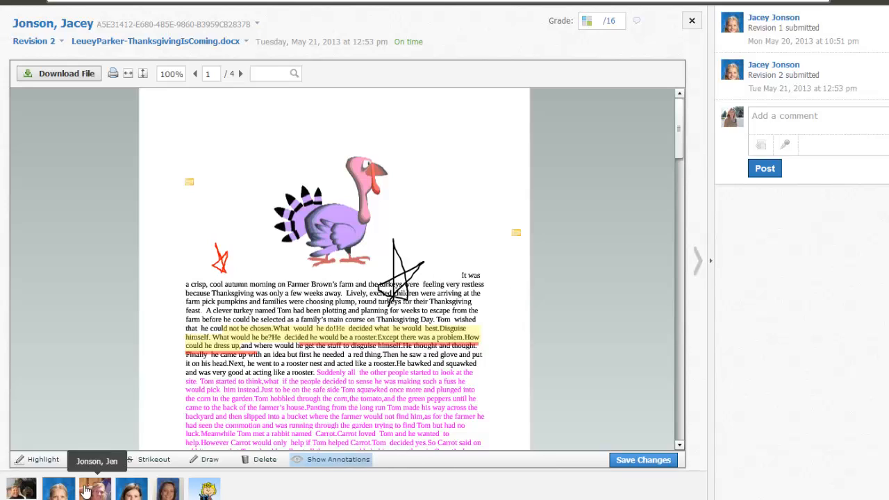
- Add a comment note reading "Great use of details here!" beside the start of the pink text and save the annotation changes
left_click(98, 458)
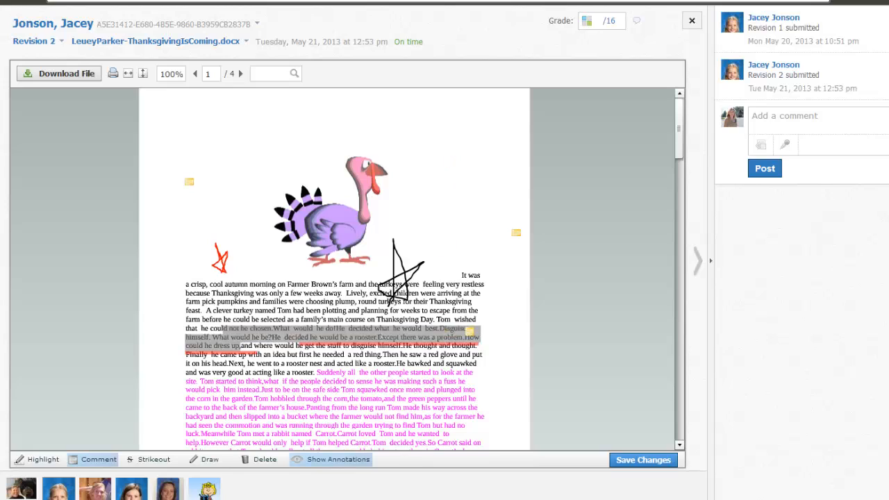
left_click(490, 375)
left_click(521, 393)
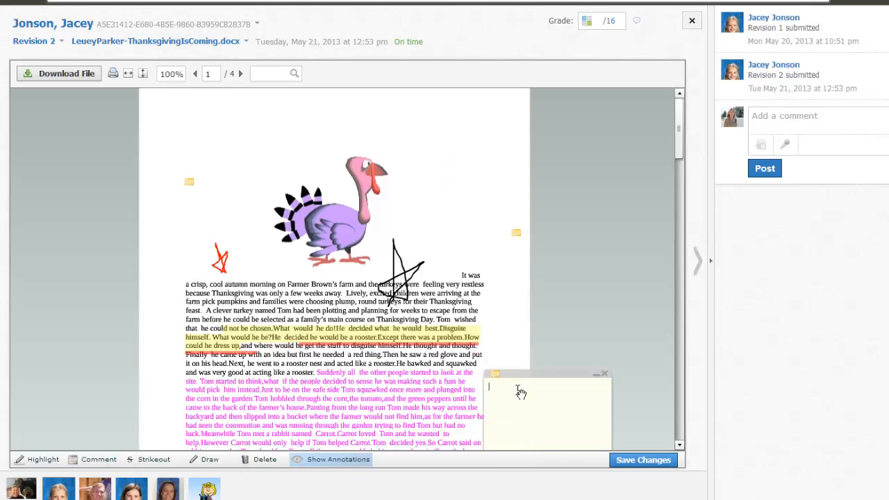
type("Great use of details here!")
left_click(596, 375)
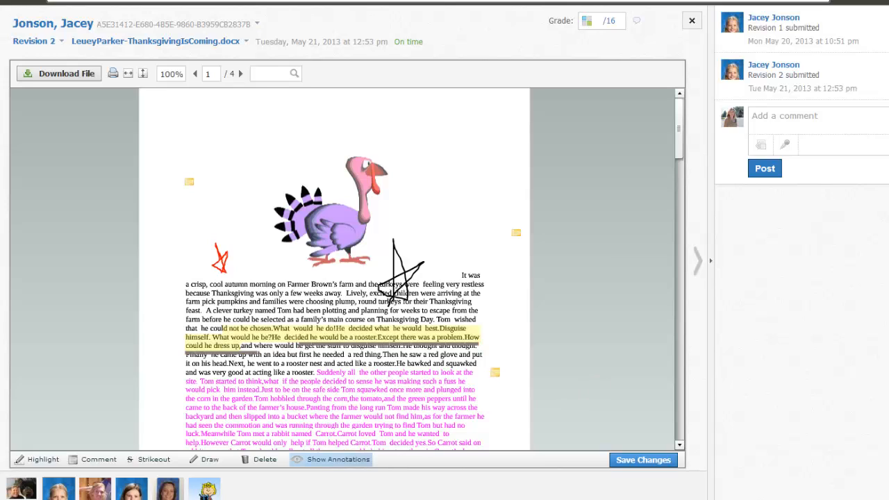
left_click(640, 460)
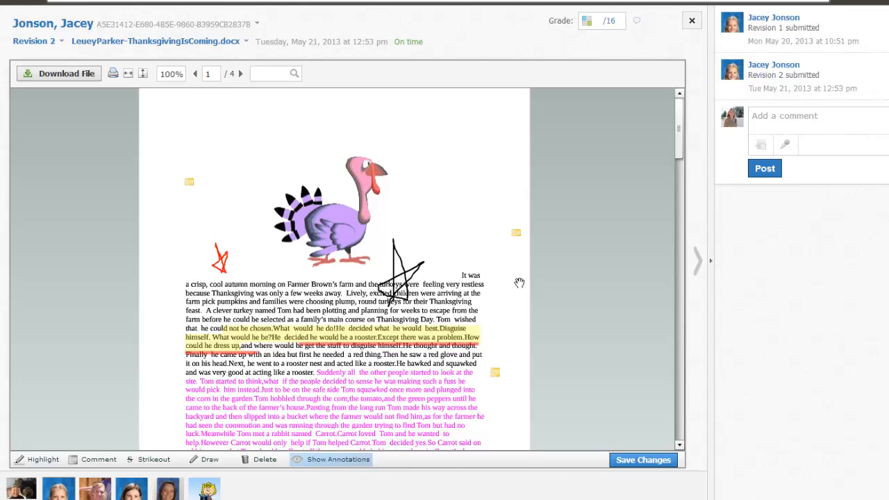
- Post the comment "Great start. Now focus on character development" on the student's submission
left_click(787, 121)
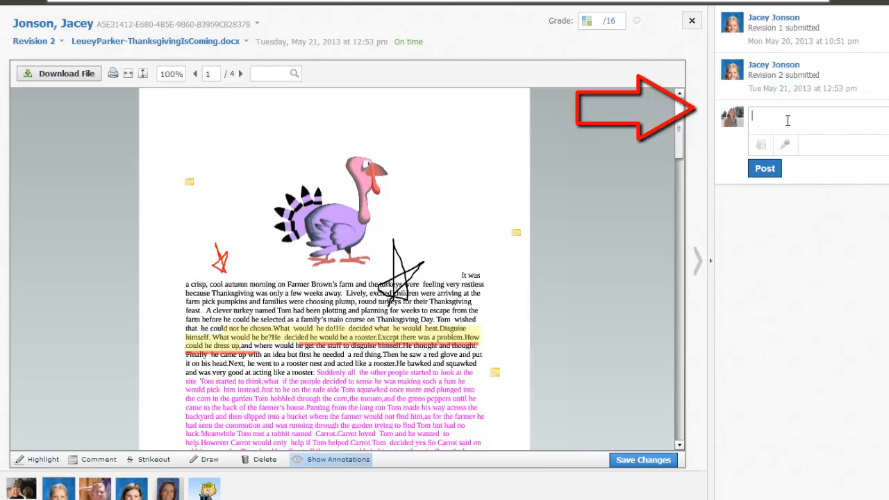
type("Great start. Now focus on character development")
left_click(764, 168)
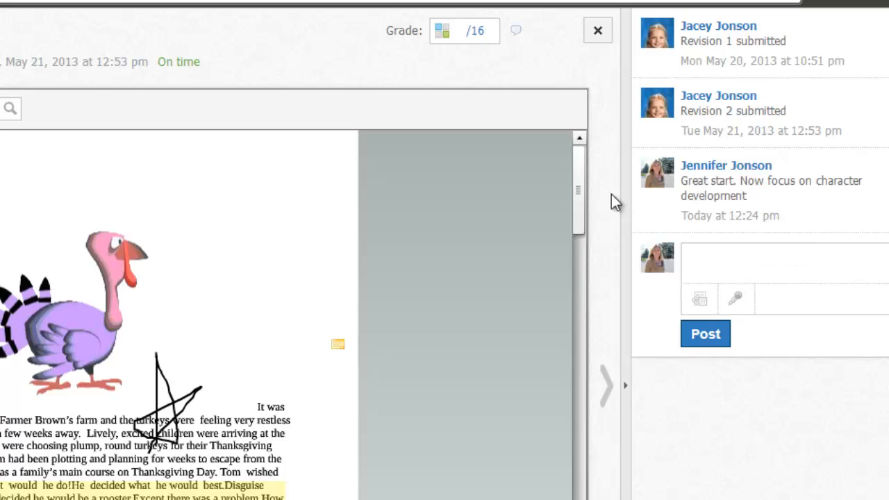
left_click_drag(579, 194, 587, 174)
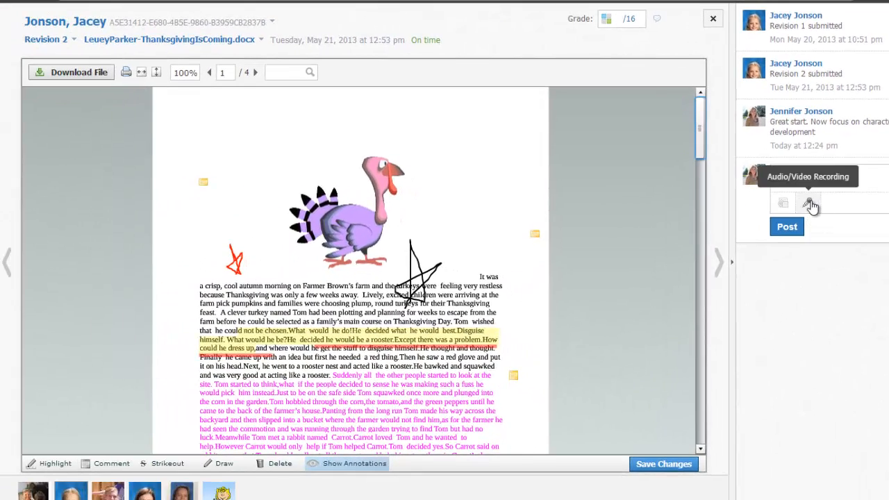
- Start an audio recording for the submission comment and check Flash Player's privacy settings for Allow and Remember on camera and microphone access
left_click(809, 204)
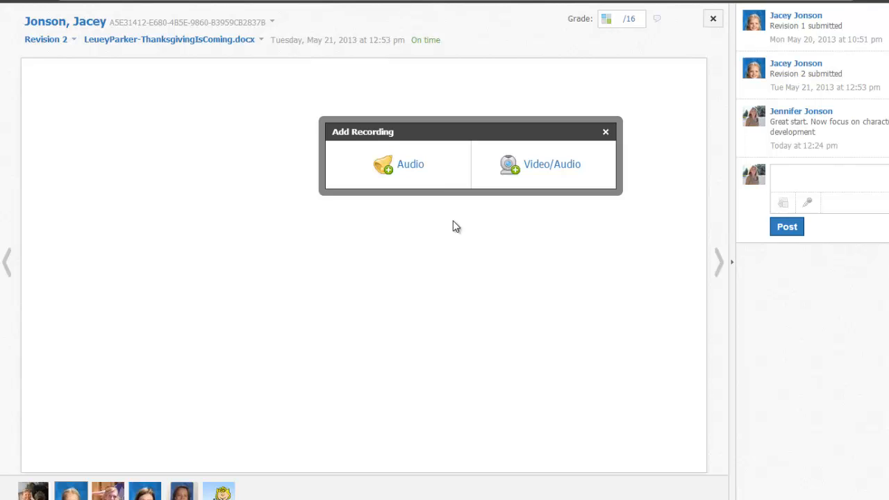
left_click(415, 165)
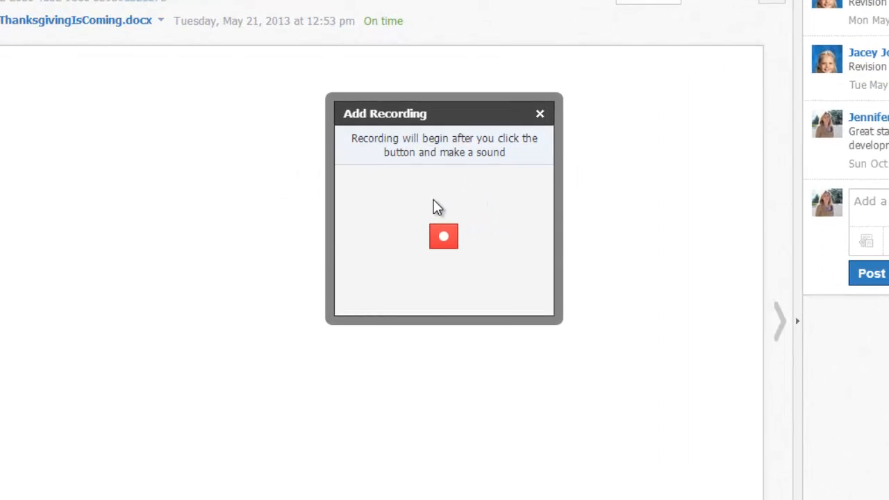
right_click(377, 285)
left_click(402, 323)
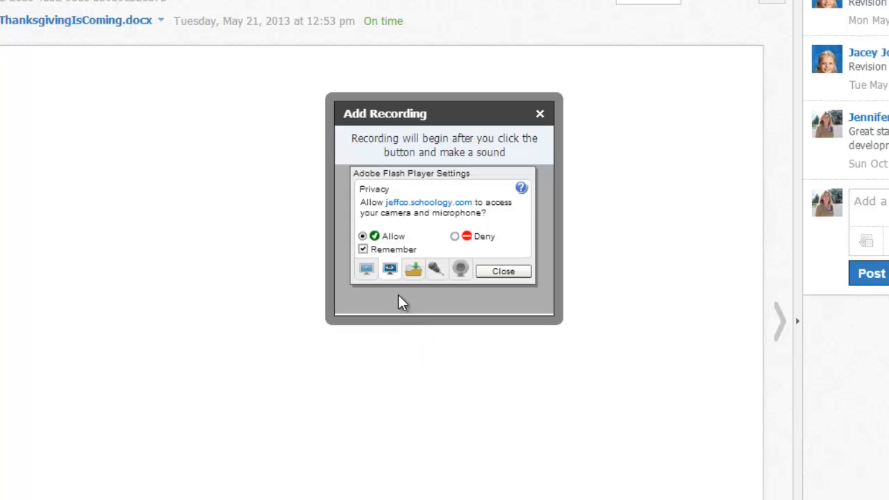
left_click(365, 269)
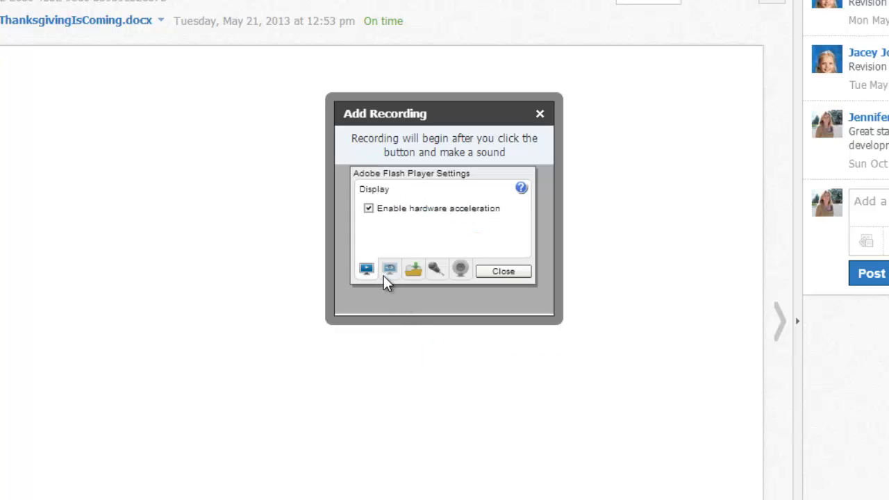
left_click(395, 270)
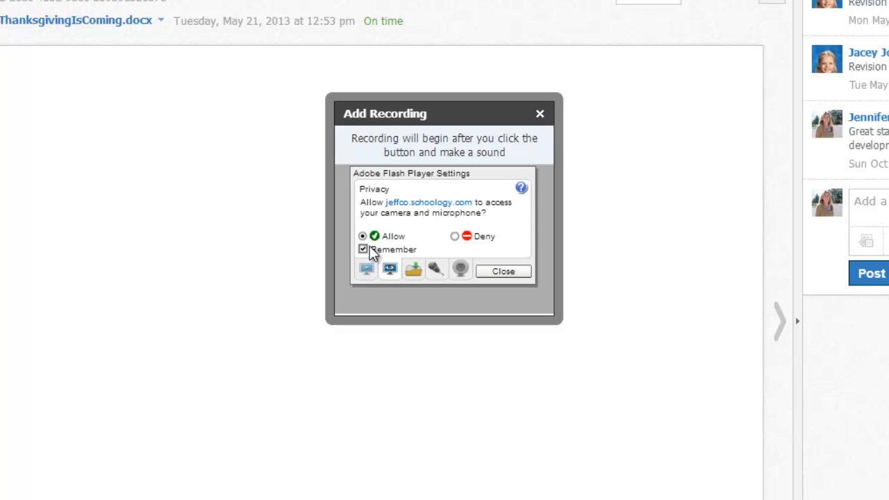
left_click(509, 272)
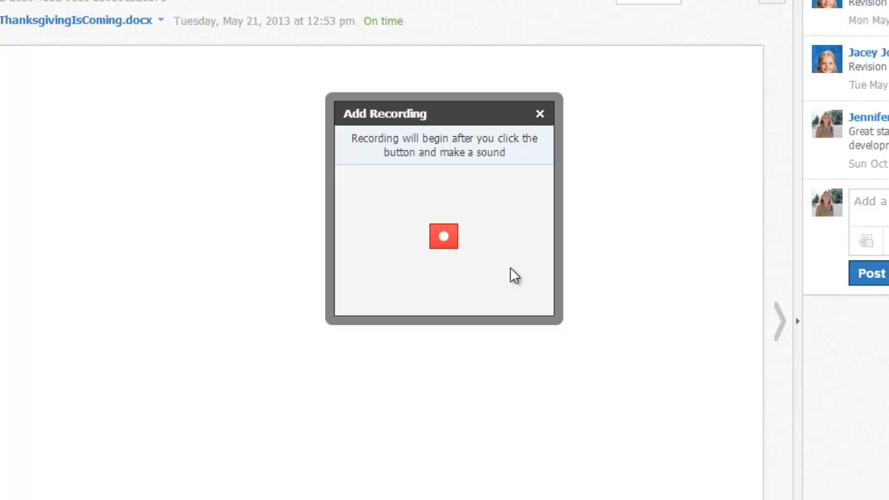
- Record the spoken feedback, stop the recording, and attach it to the submission comment
left_click(448, 237)
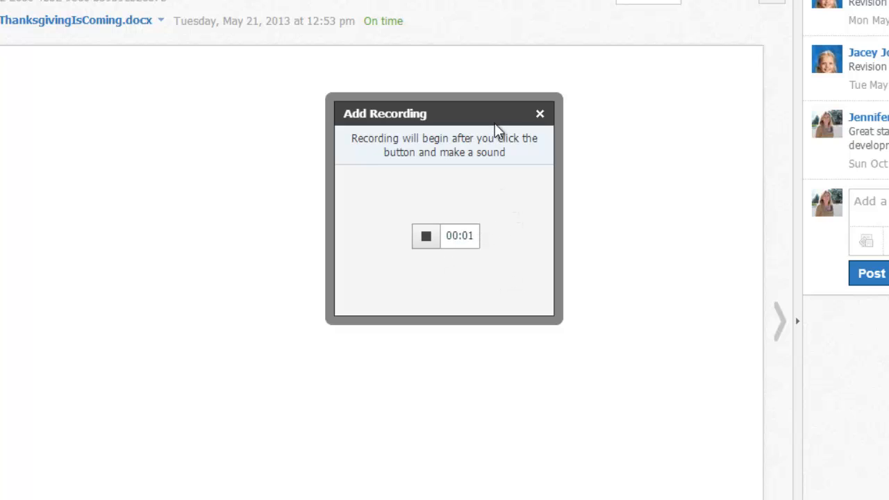
left_click_drag(488, 112, 475, 92)
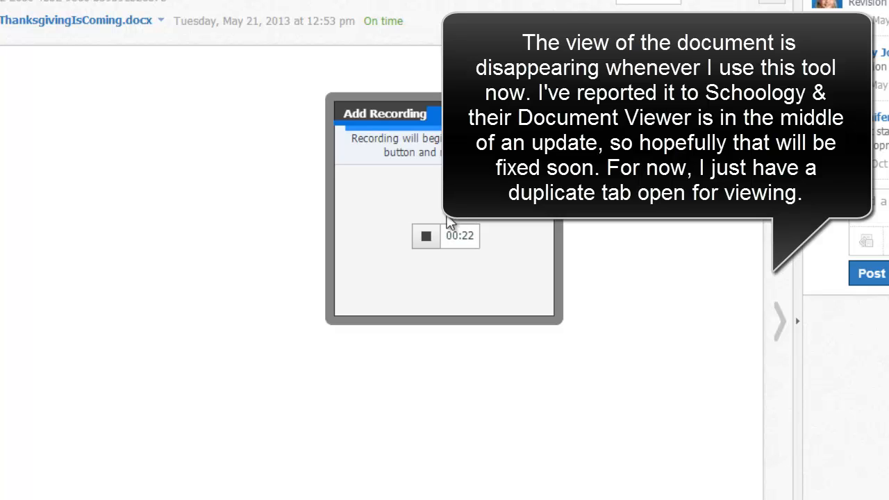
left_click(425, 238)
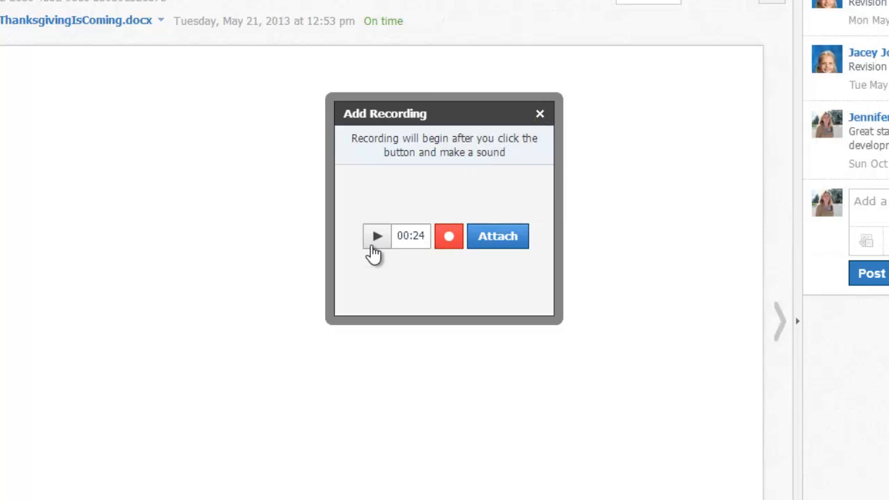
left_click(490, 240)
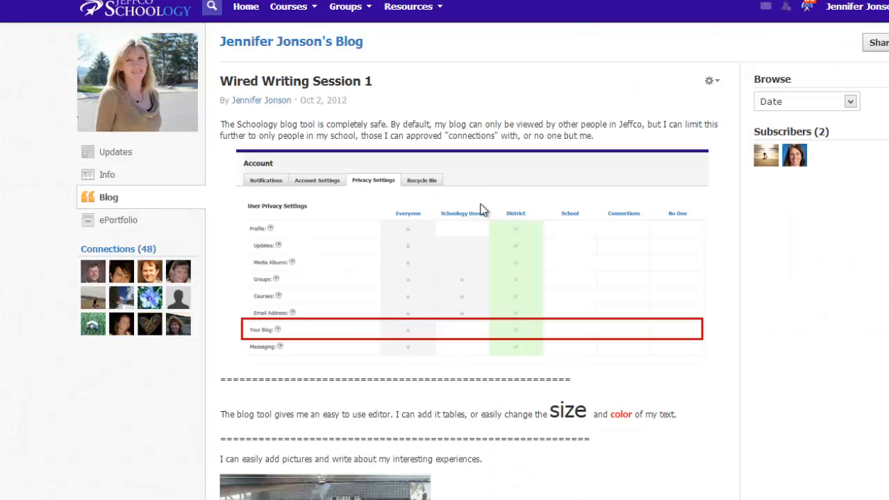
- Go through the blog post to its comment section and start a comment below the embedded video
scroll(484, 213, "down", 1)
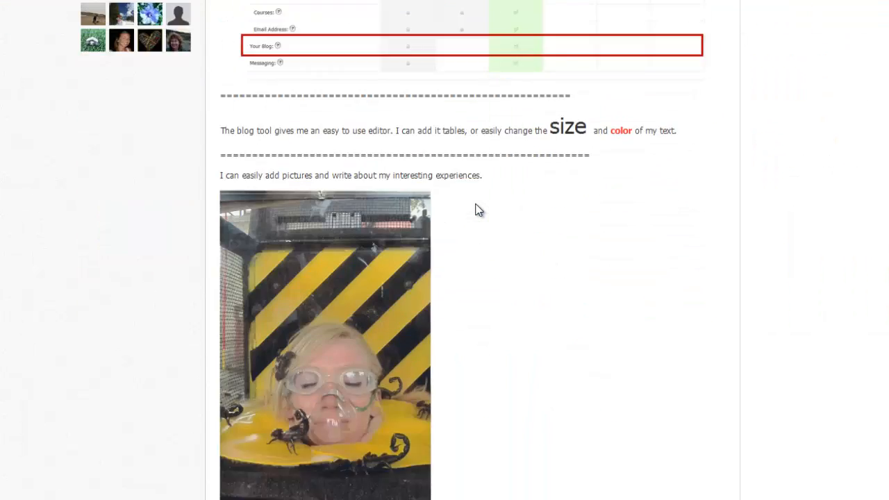
scroll(476, 208, "down", 12)
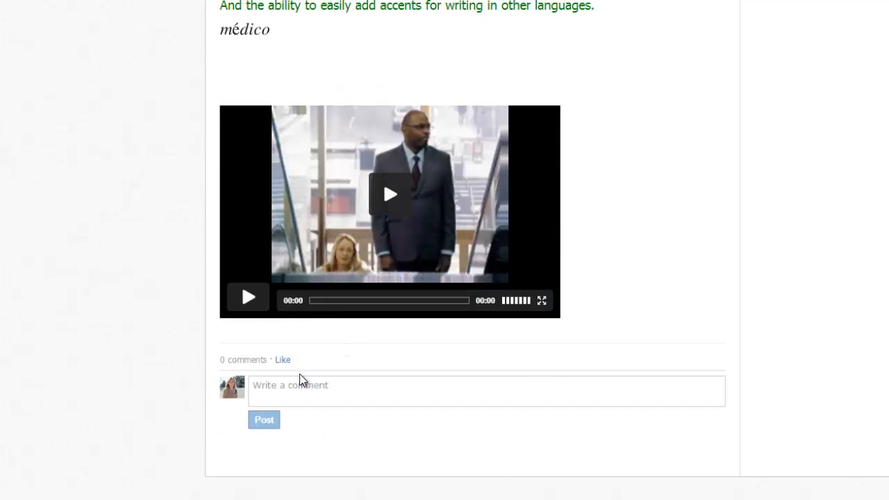
left_click(295, 384)
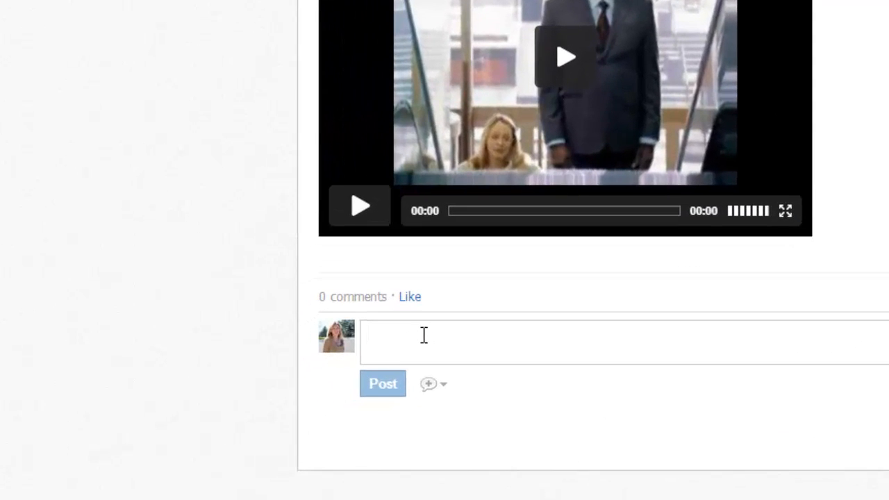
left_click(469, 408)
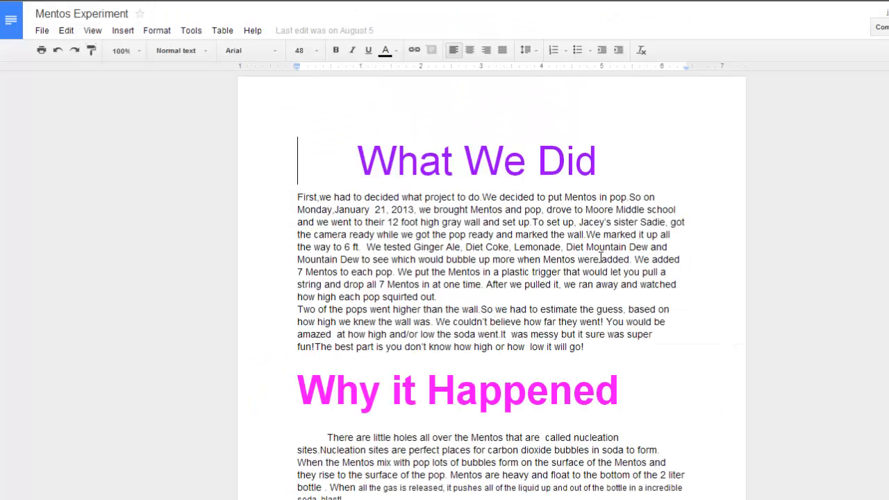
- Switch from the Mentos Experiment Google Doc to Vocaroo, start a voice recording, and allow camera and microphone access
left_click_drag(599, 247, 615, 272)
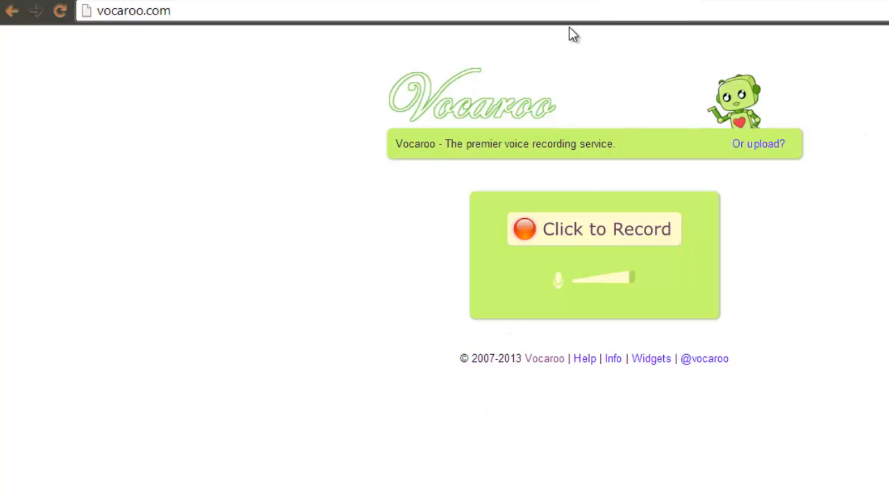
left_click(442, 0)
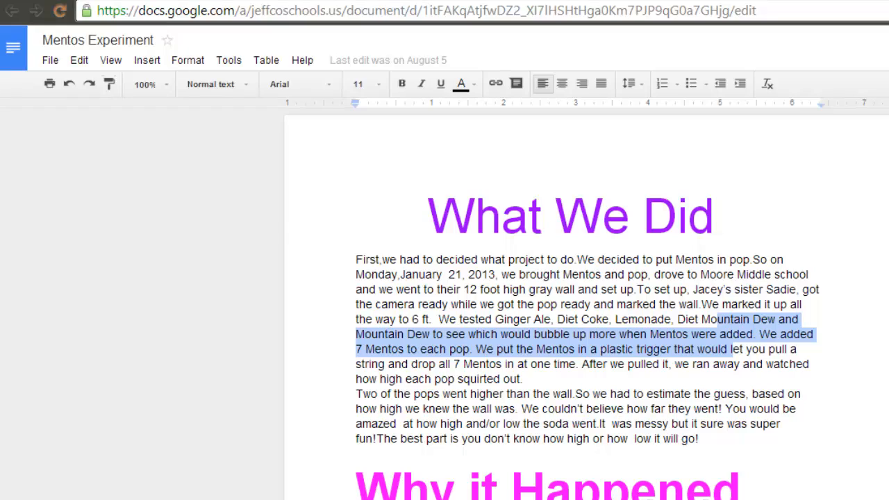
left_click(861, 1)
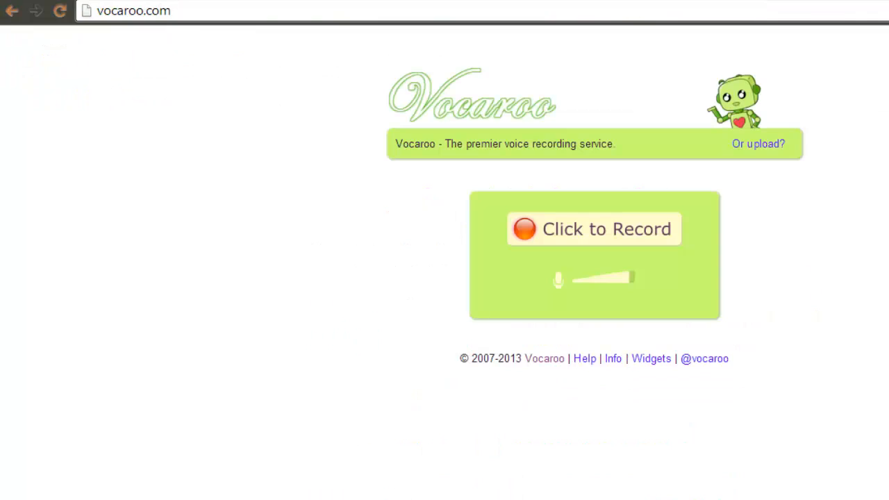
left_click(575, 233)
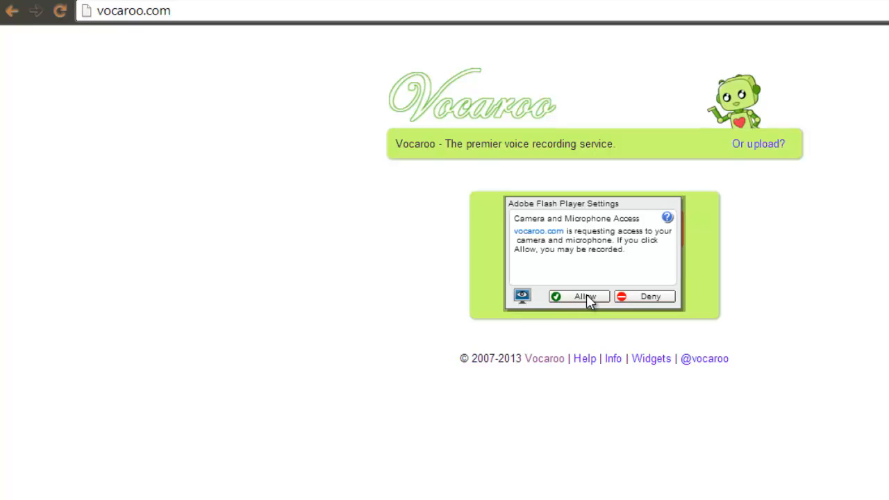
left_click(586, 296)
- While the voice recording runs, review the Mentos Experiment document and highlight passages such as "heavy and float" under Why it Happened
left_click(423, 3)
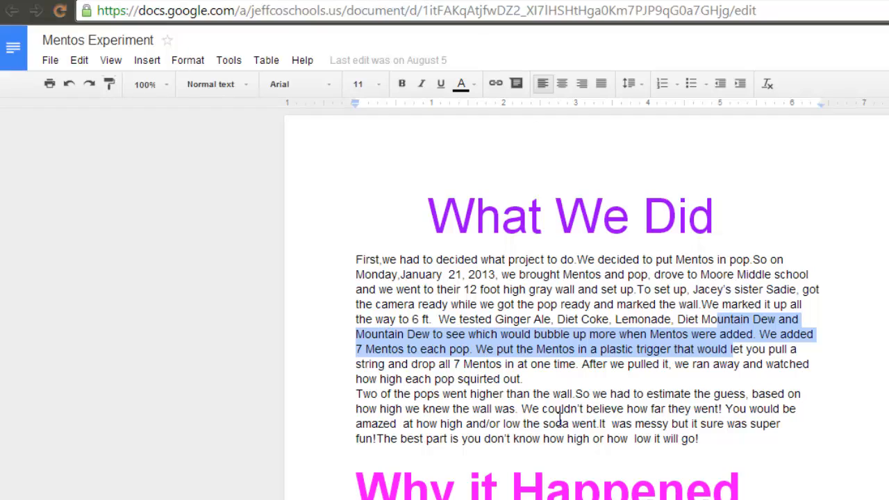
left_click(586, 368)
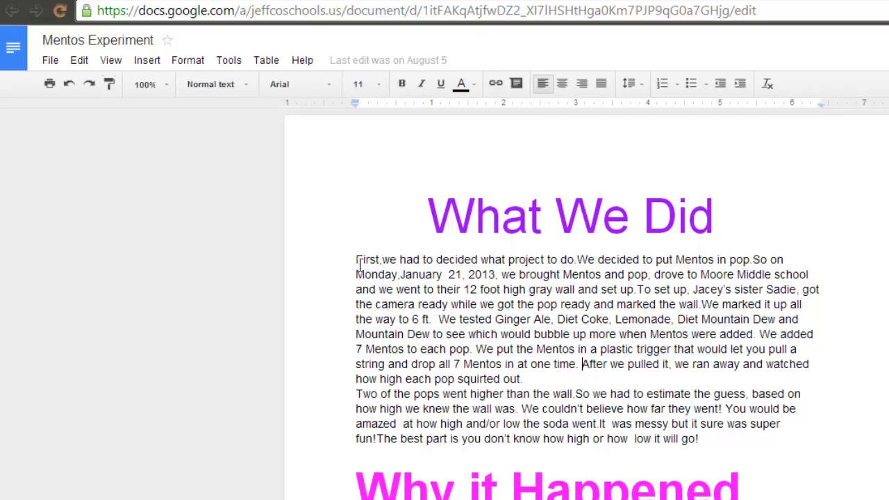
scroll(733, 217, "down", 4)
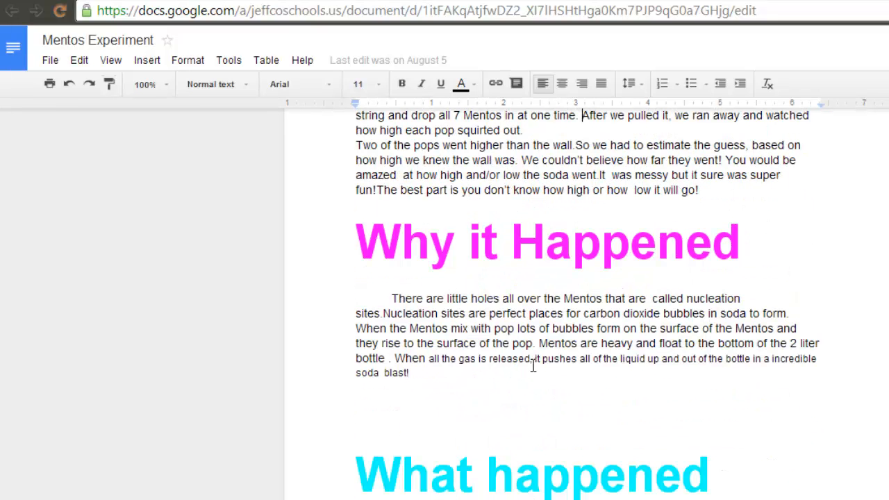
left_click_drag(539, 343, 543, 361)
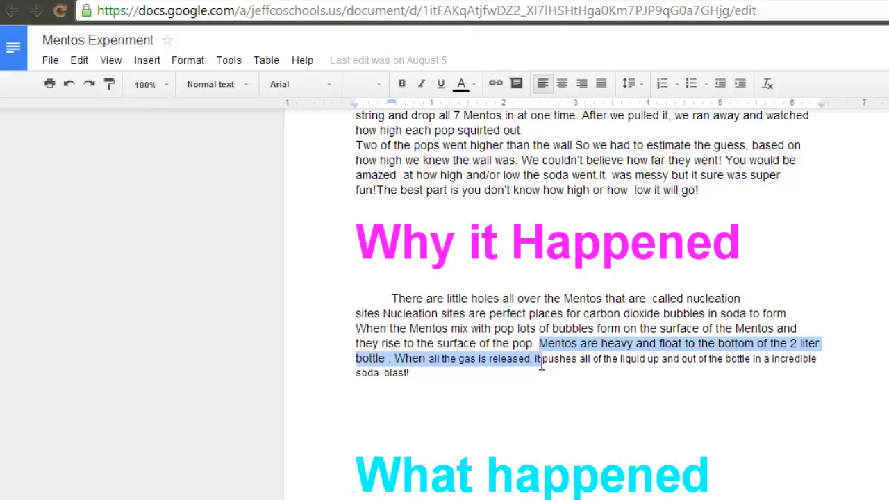
key("Right")
left_click_drag(606, 343, 674, 343)
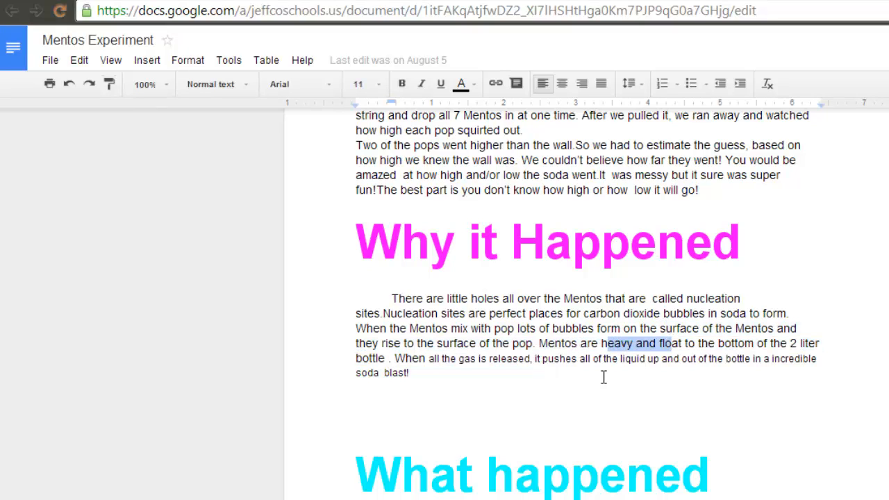
scroll(595, 358, "down", 12)
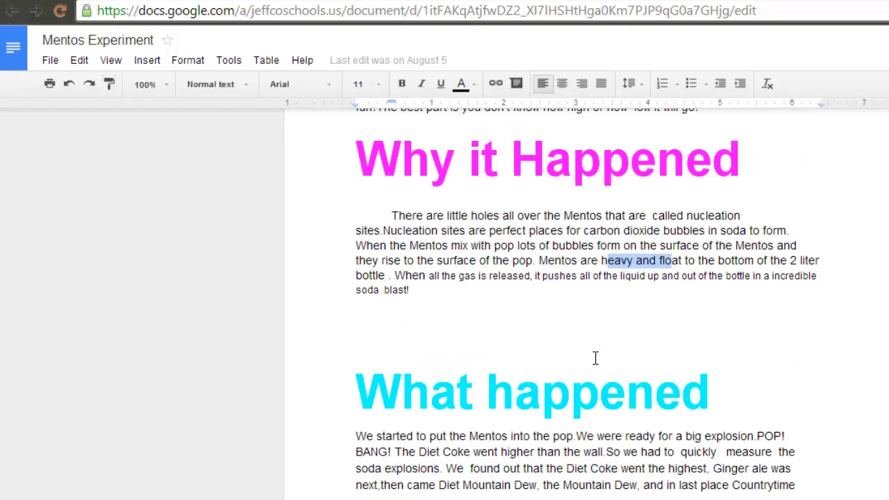
scroll(595, 359, "up", 12)
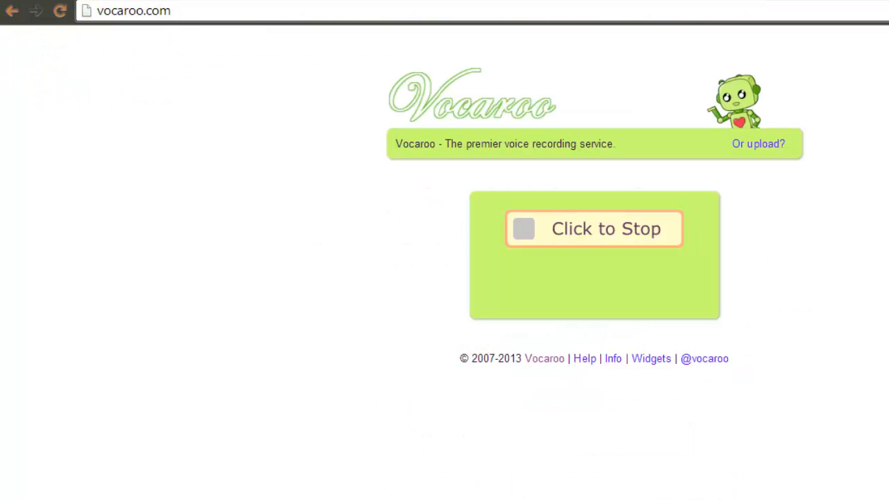
- Stop the voice recording in Vocaroo, play it back, and save it for sharing
left_click(596, 235)
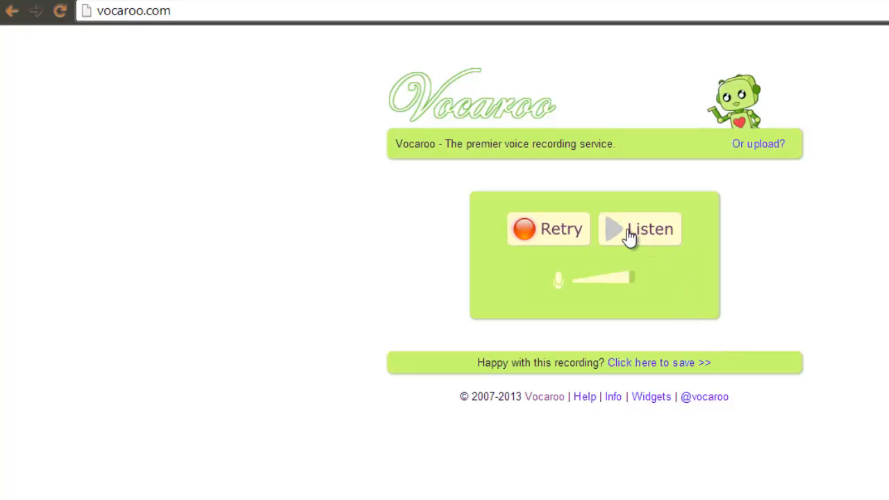
left_click(629, 236)
left_click(555, 242)
left_click(664, 363)
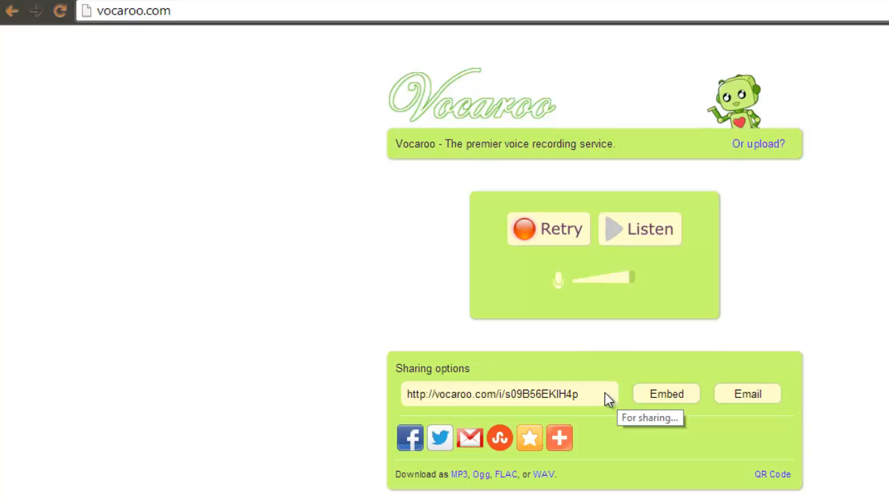
- Copy the recording's sharing link and add it as a comment on the "What We Did" heading in the Mentos Experiment document
left_click_drag(470, 442, 407, 398)
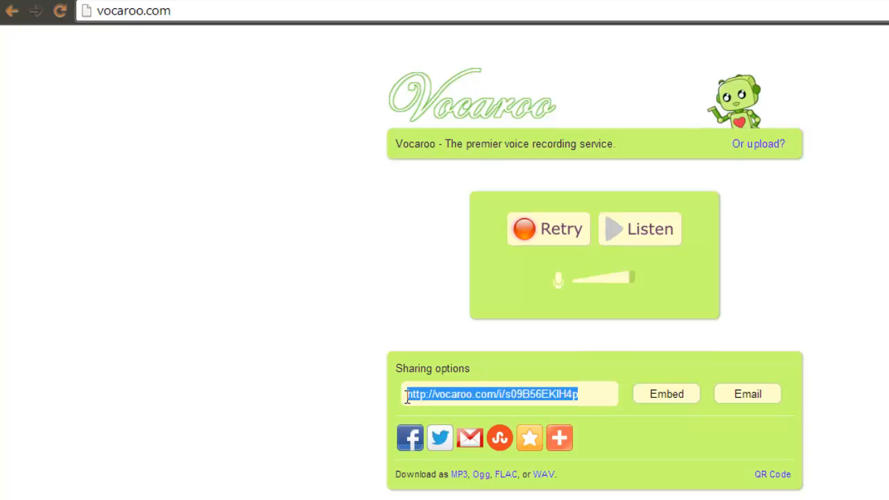
right_click(448, 392)
left_click(556, 95)
left_click(412, 1)
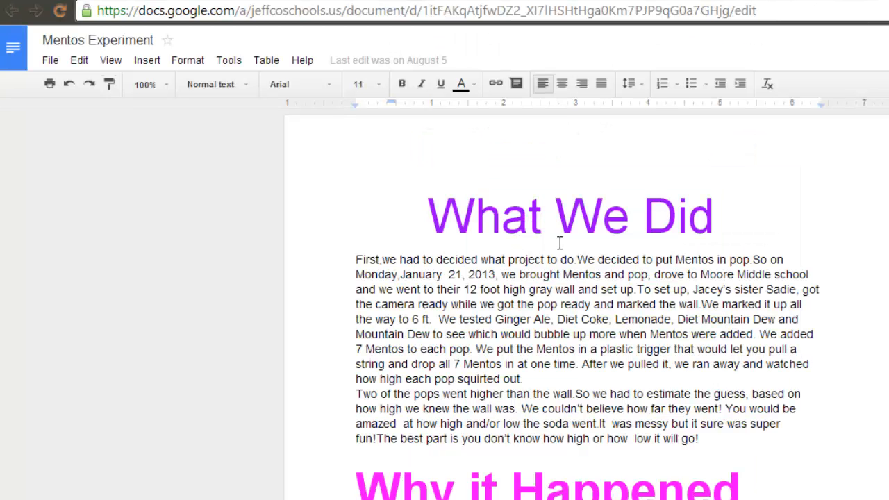
left_click_drag(428, 219, 736, 201)
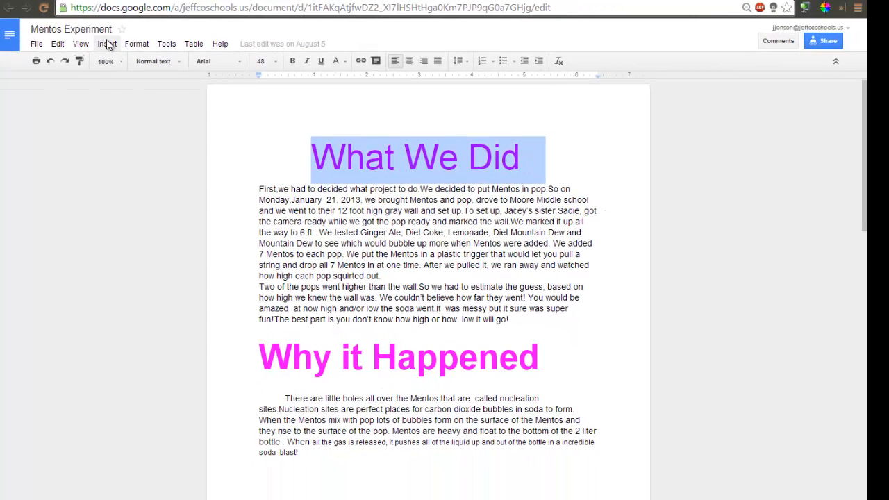
left_click(108, 44)
left_click(111, 148)
key("ctrl+v")
left_click(668, 199)
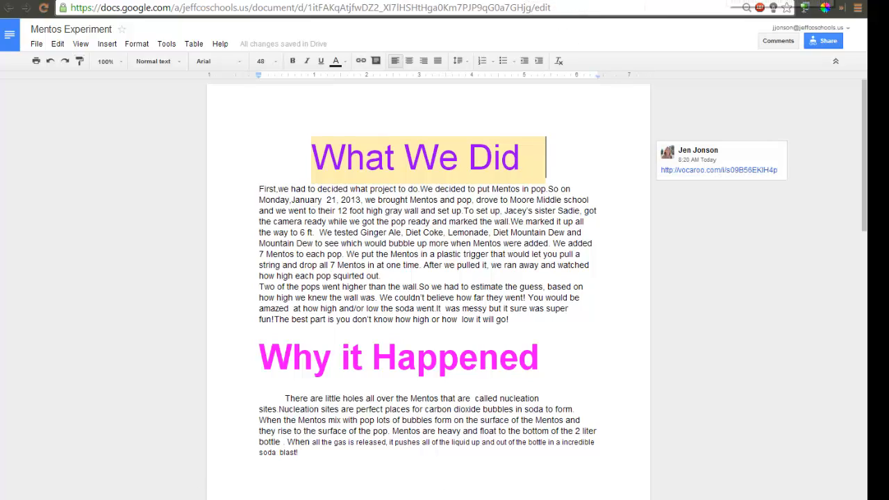
- Switch to the Schoology submission, paste the Vocaroo link into the comment, and post it with the attached audio recording
left_click(611, 3)
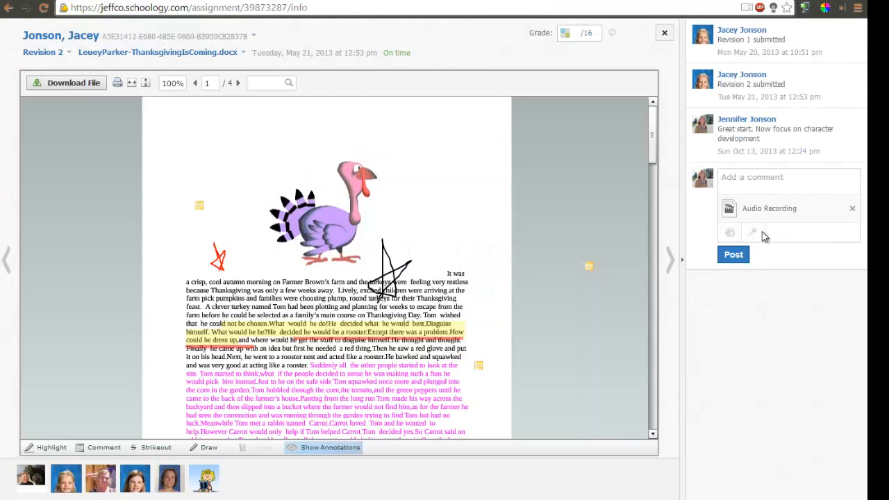
left_click(771, 183)
right_click(771, 183)
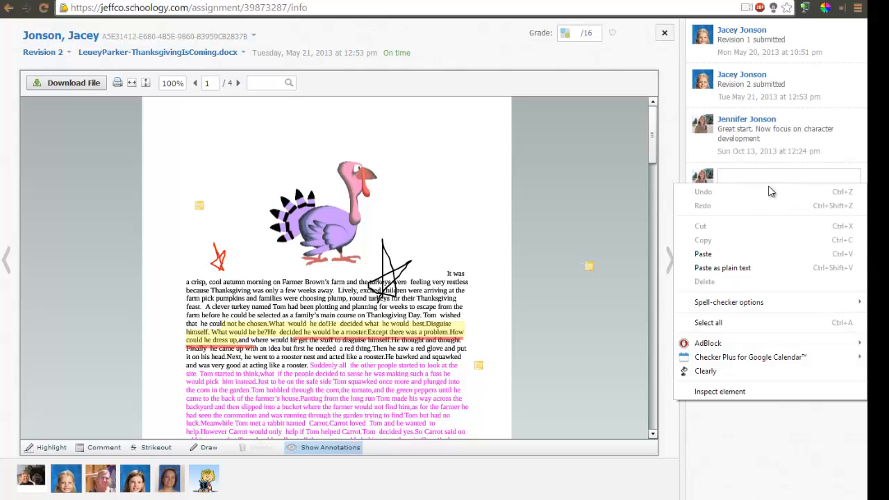
left_click(716, 256)
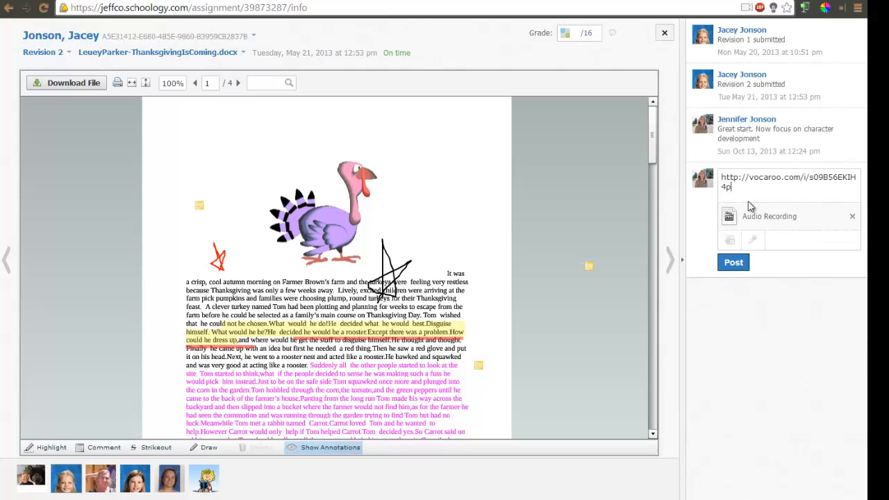
left_click(734, 264)
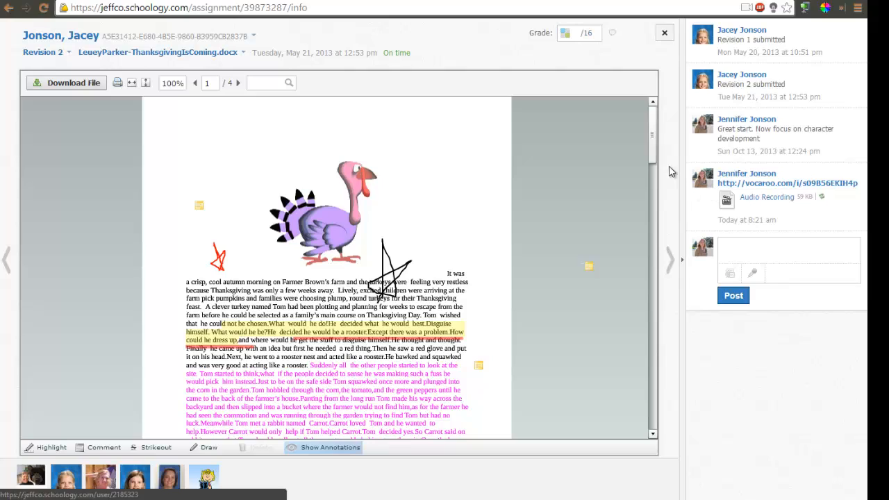
- Grade the submission with the rubric: Grammar & Conventions 3, All Topics Addressed 3, Reference to Assigned Reading 3, Ideas & Content 5, and save
left_click(566, 41)
left_click(475, 100)
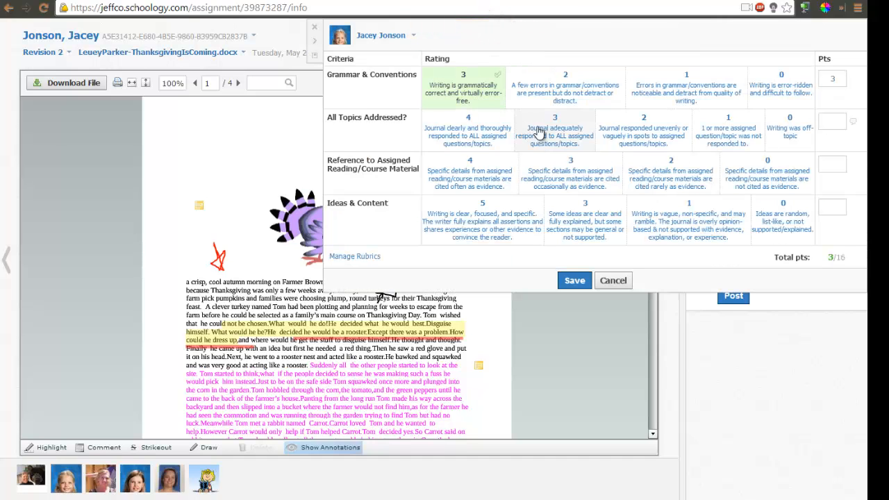
left_click(539, 132)
left_click(542, 170)
left_click(480, 230)
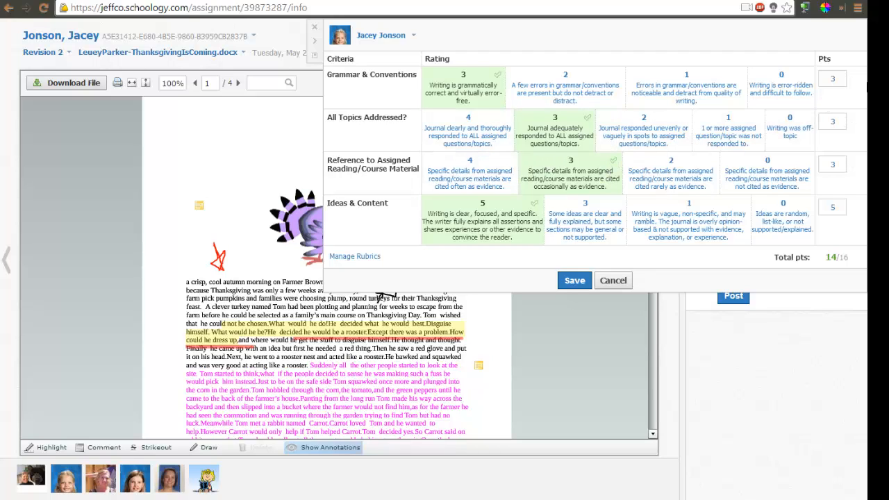
left_click(853, 79)
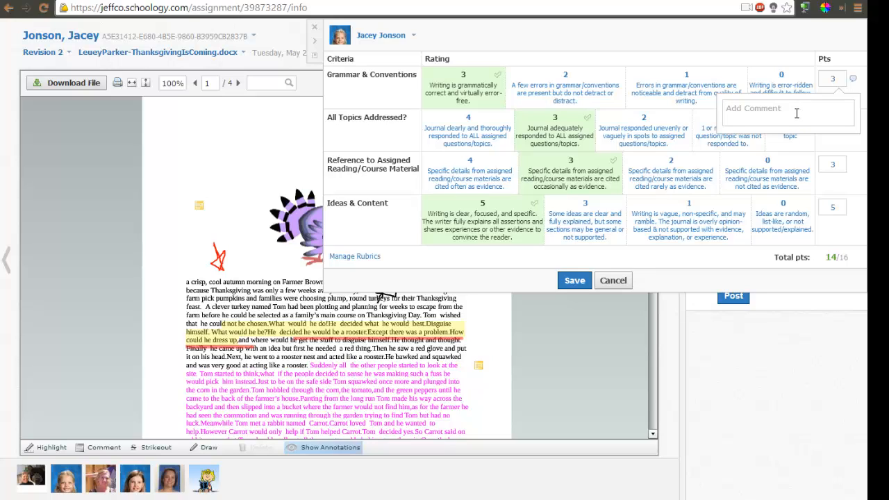
left_click(574, 281)
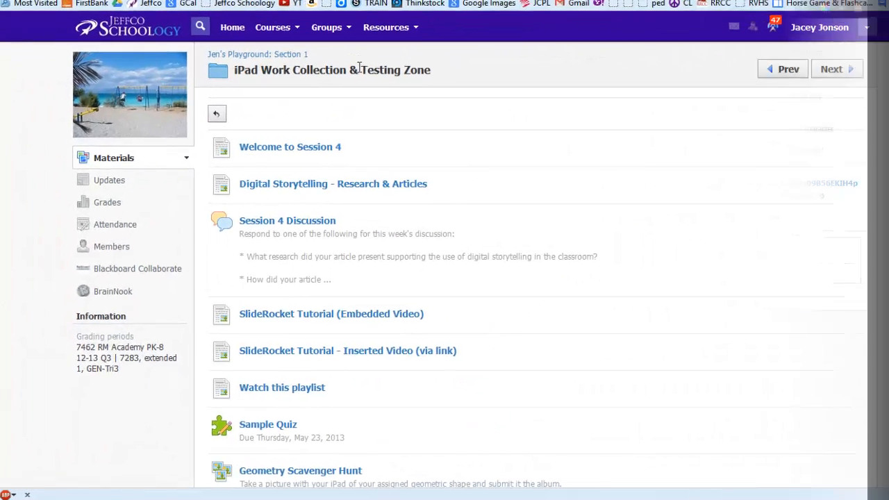
- In the student's Schoology account, open the "Turn in a Google Doc" assignment and review the completed grading rubric
scroll(514, 141, "down", 3)
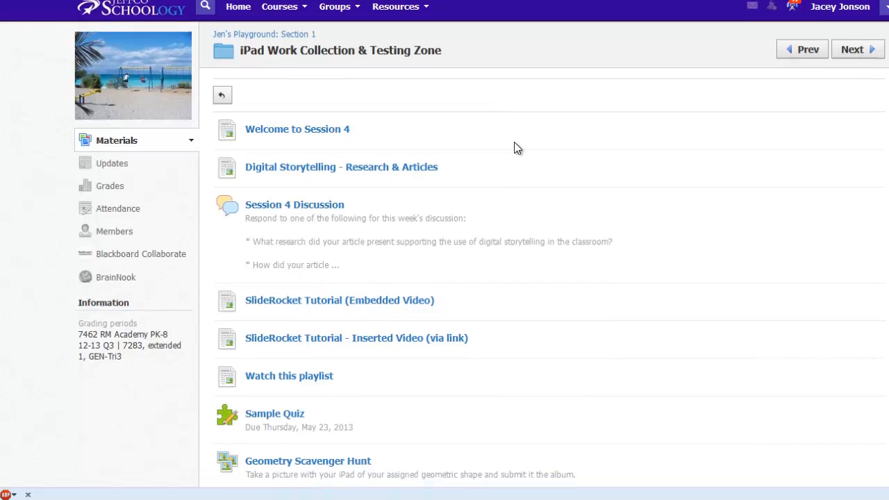
scroll(514, 142, "down", 3)
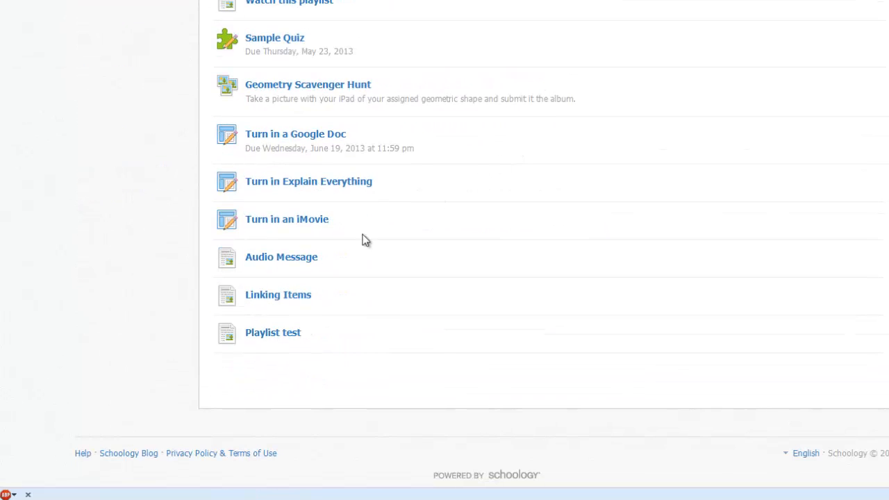
left_click(299, 138)
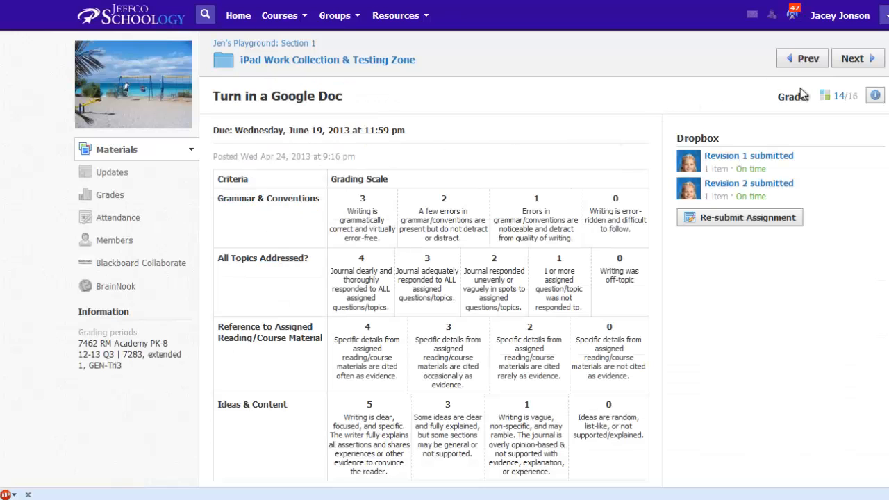
left_click(825, 96)
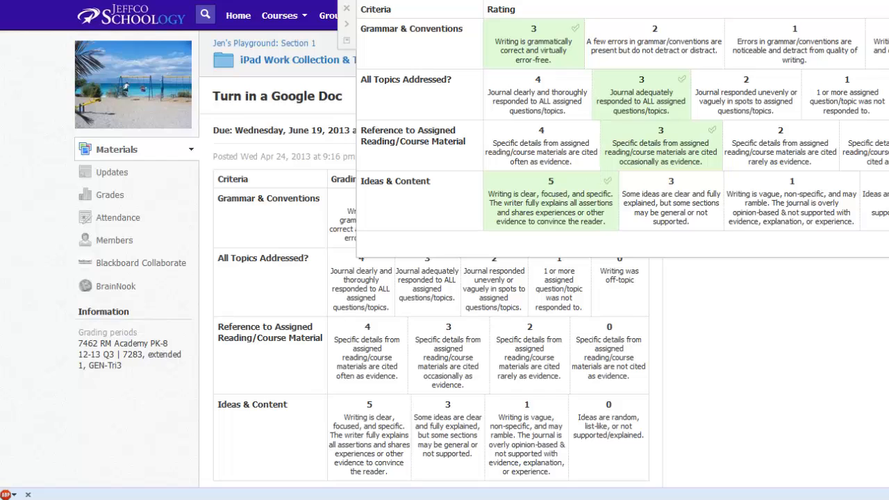
left_click(347, 9)
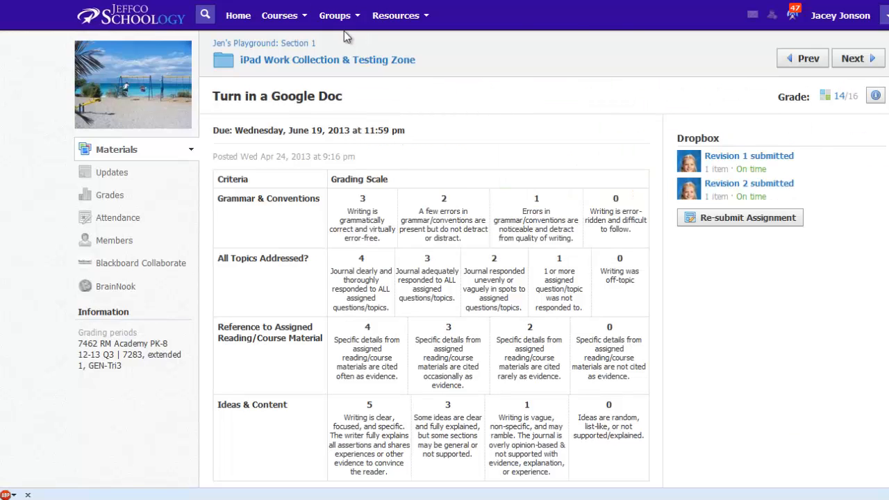
- Open the student's Revision 2 submission and read the teacher's sticky note beside the pink text on page 1
left_click(730, 186)
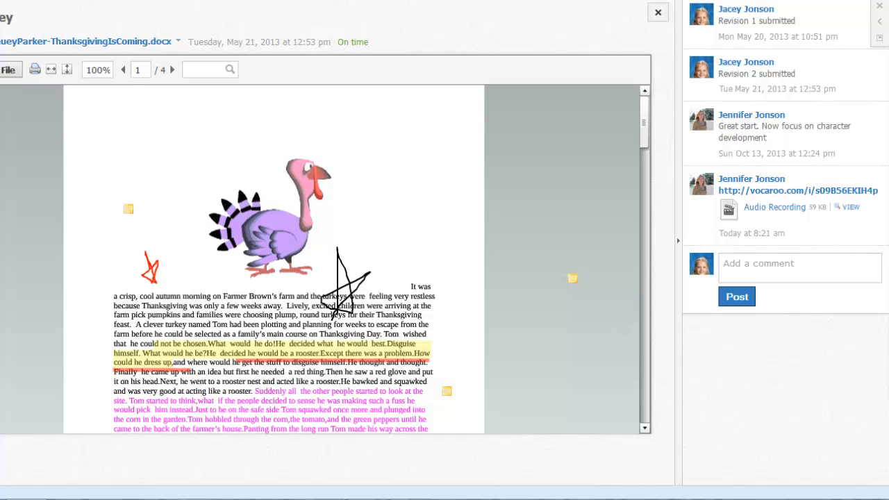
left_click(446, 393)
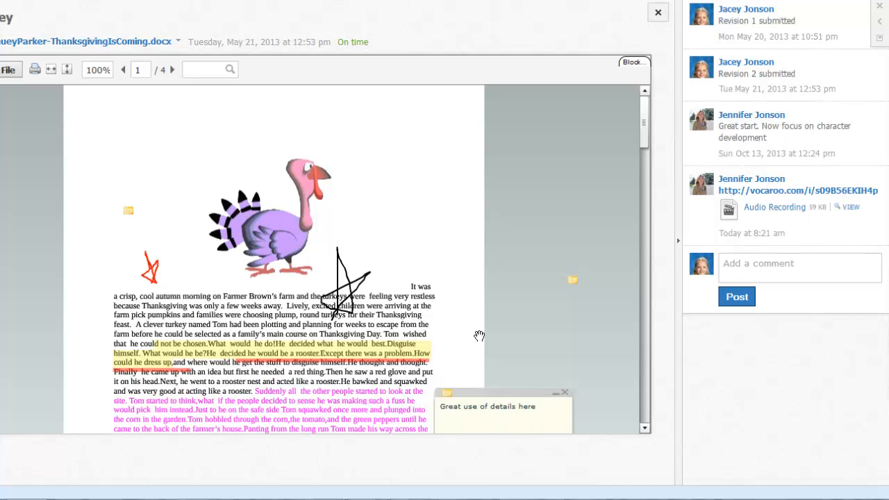
mouse_move(646, 123)
left_mouse_down()
mouse_move(642, 162)
mouse_move(646, 122)
left_mouse_up()
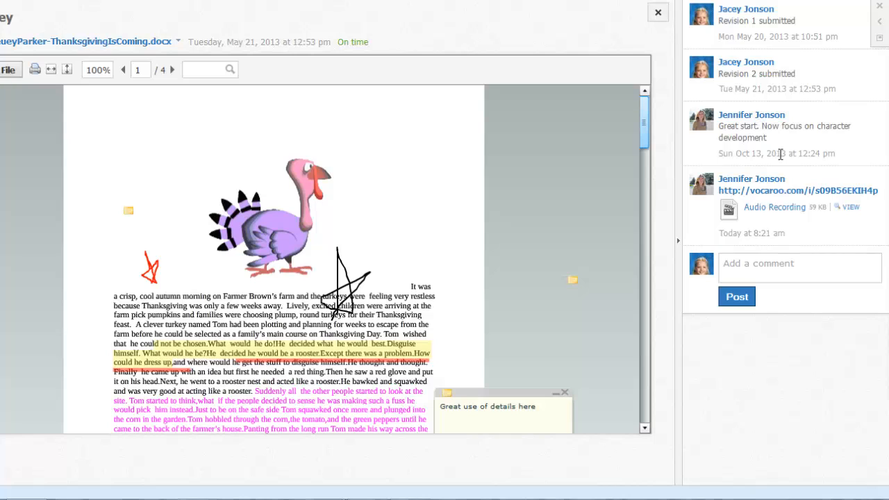
- Open the Vocaroo link from the teacher's comment, check the recording's playback, and close that page
left_click(776, 191)
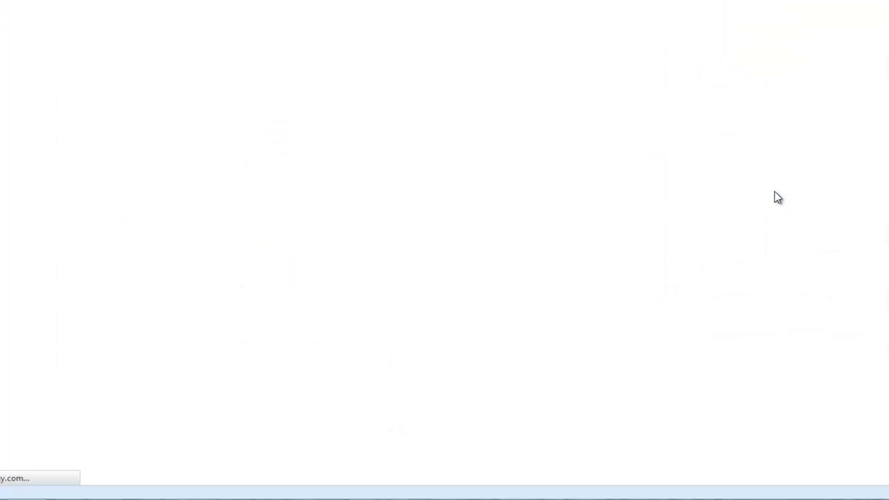
left_click(409, 144)
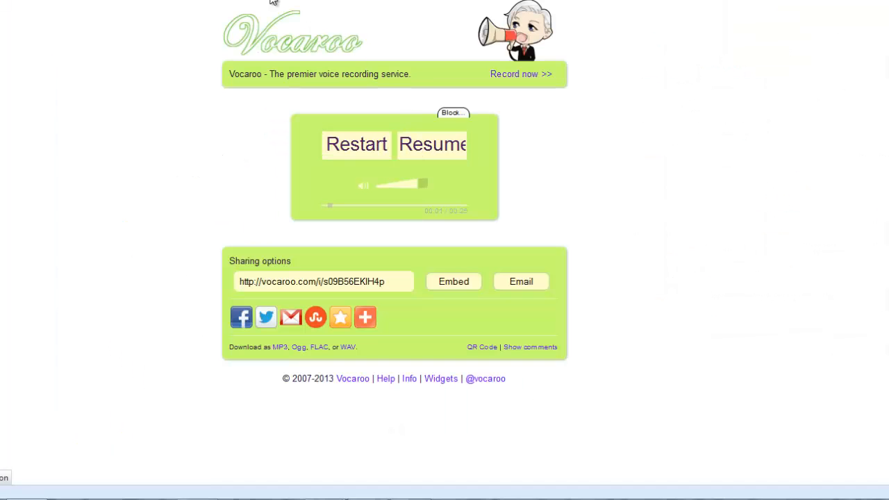
key("ctrl+w")
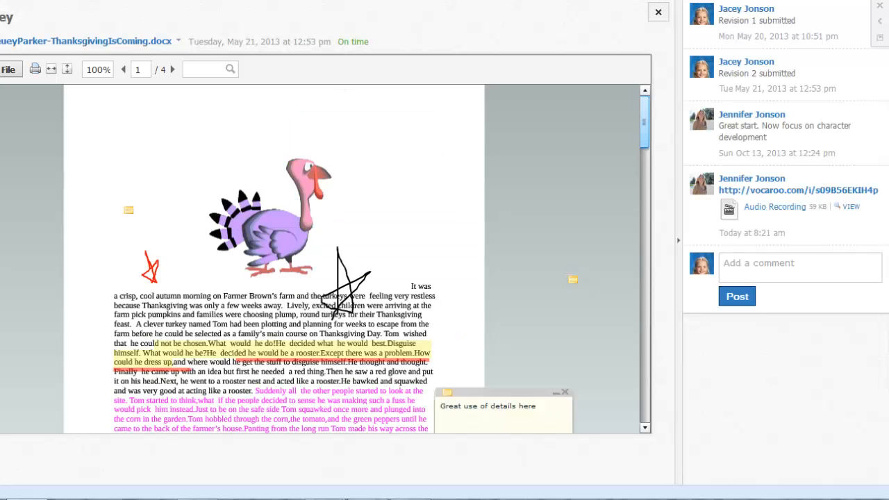
- Look through the annotated submission and view the audio recording attached to the teacher's comment, returning to the document's first page
scroll(438, 262, "down", 13)
scroll(532, 223, "up", 4)
scroll(533, 223, "up", 3)
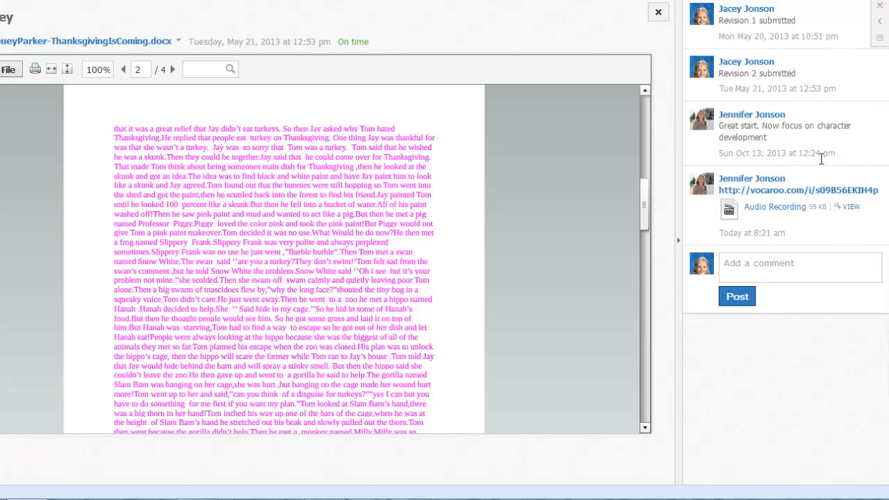
left_click(852, 208)
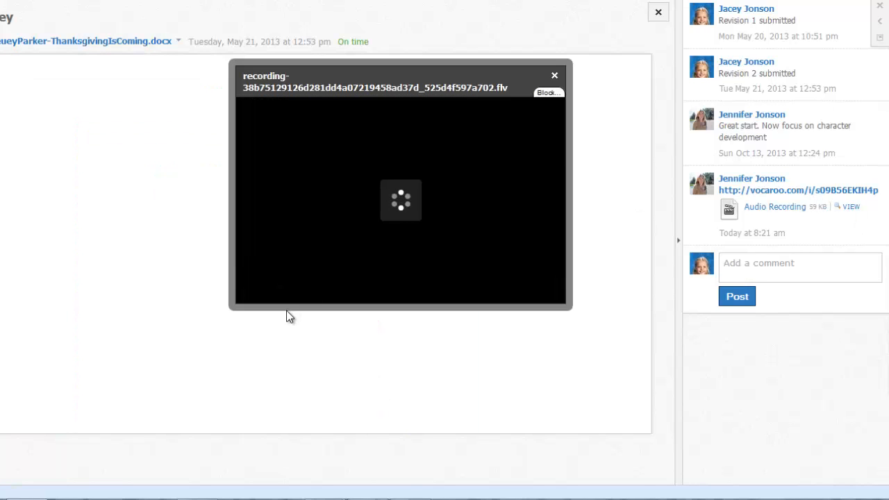
left_click(554, 75)
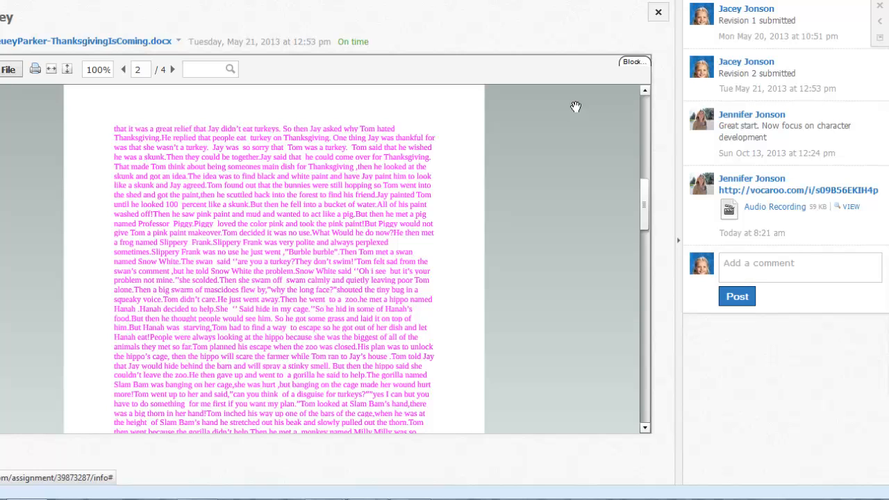
left_click(646, 105)
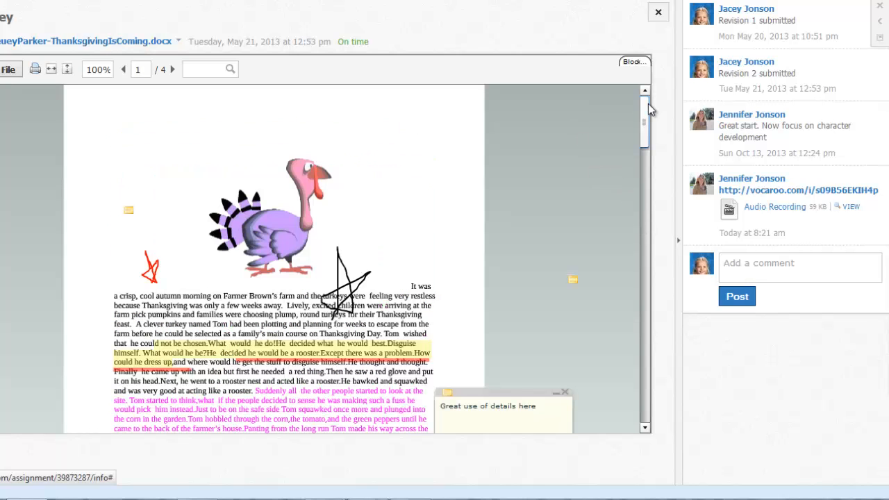